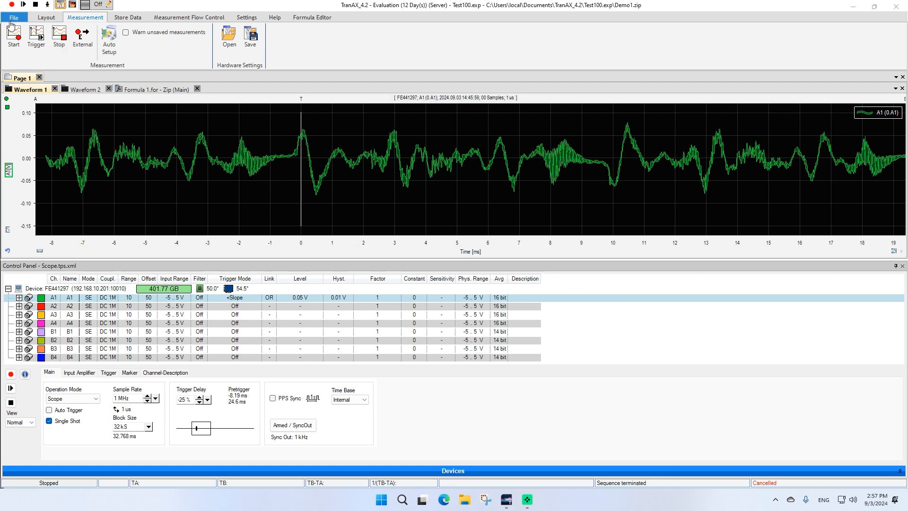
# Show the Measurement Flow Control sequence editor and widen its area beside the waveform display.
pyautogui.click(193, 18)
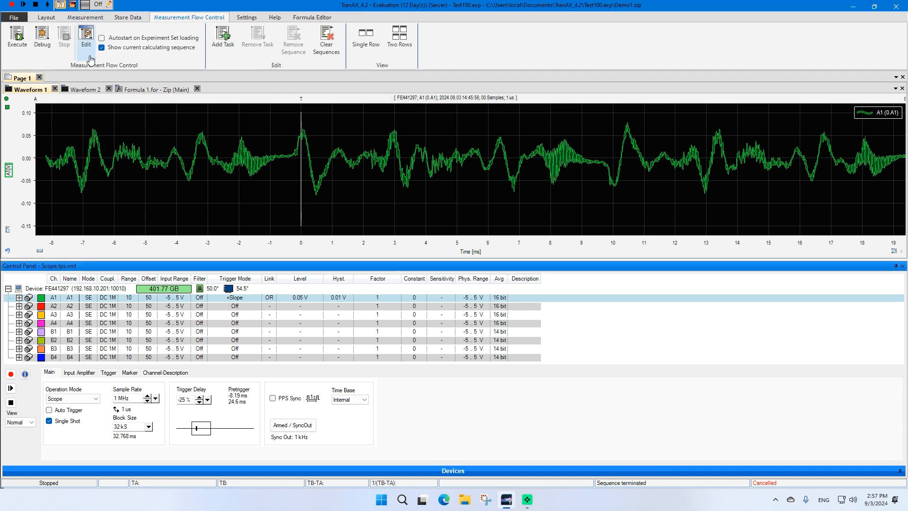
pyautogui.click(86, 37)
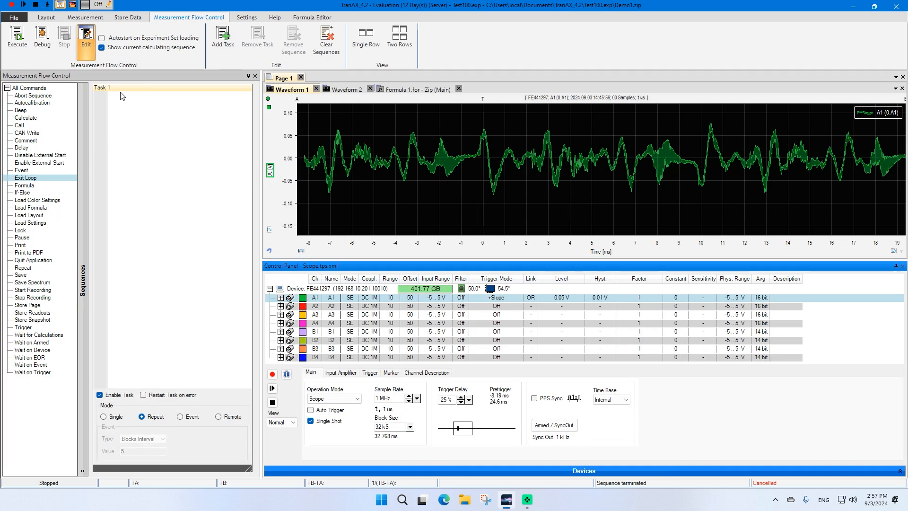
pyautogui.moveTo(261, 223); pyautogui.dragTo(294, 223)
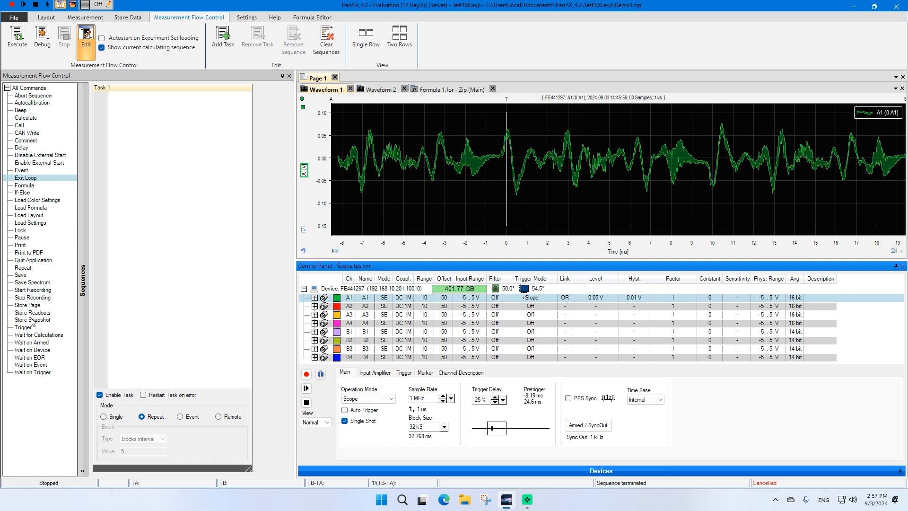
# Add the Save Spectrum, If-Else and Disable External Start commands to Task 1 and move Save Spectrum to the end.
pyautogui.doubleClick(32, 282)
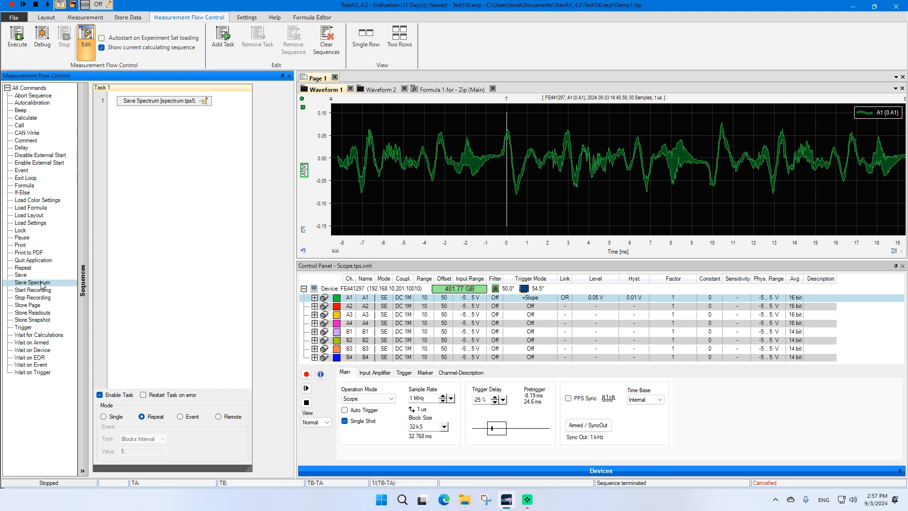
pyautogui.doubleClick(23, 192)
pyautogui.doubleClick(23, 156)
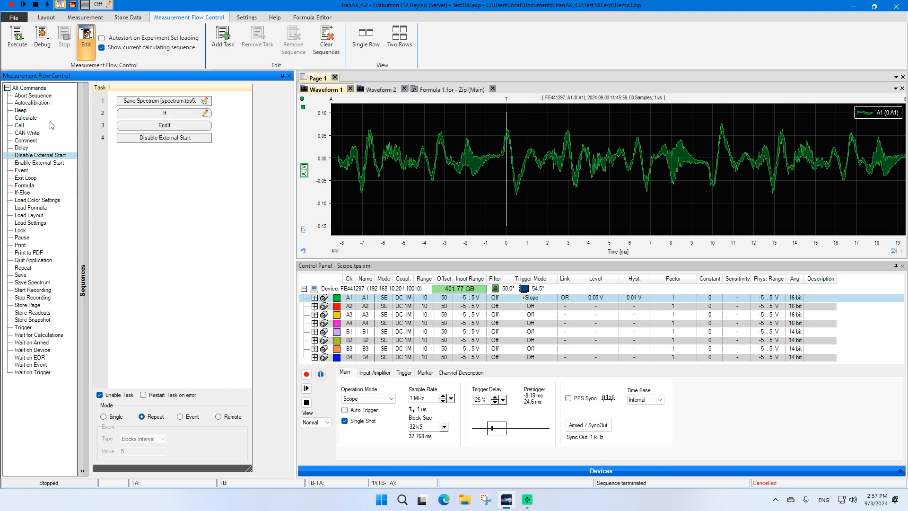
pyautogui.click(156, 126)
pyautogui.moveTo(163, 112); pyautogui.dragTo(165, 147)
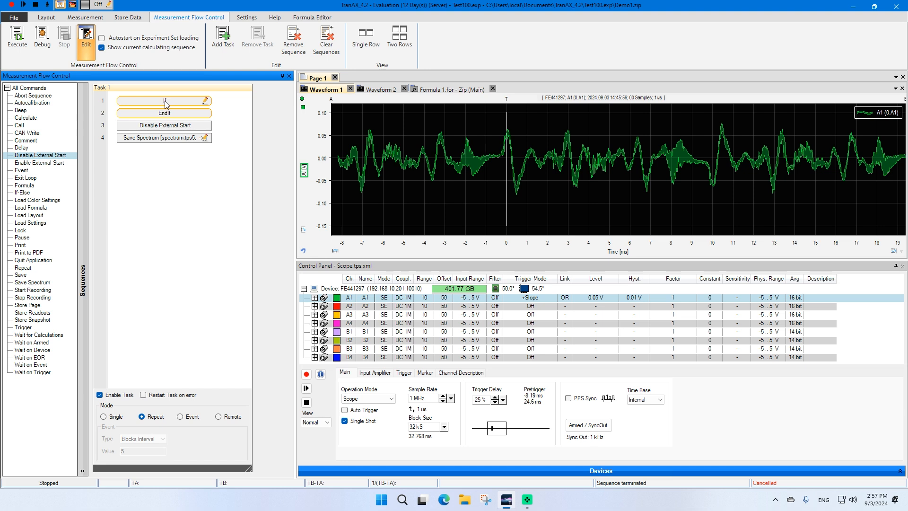
# Delete all commands from Task 1.
pyautogui.click(158, 128)
pyautogui.press('Delete')
pyautogui.click(158, 129)
pyautogui.press('Delete')
pyautogui.press('Delete')
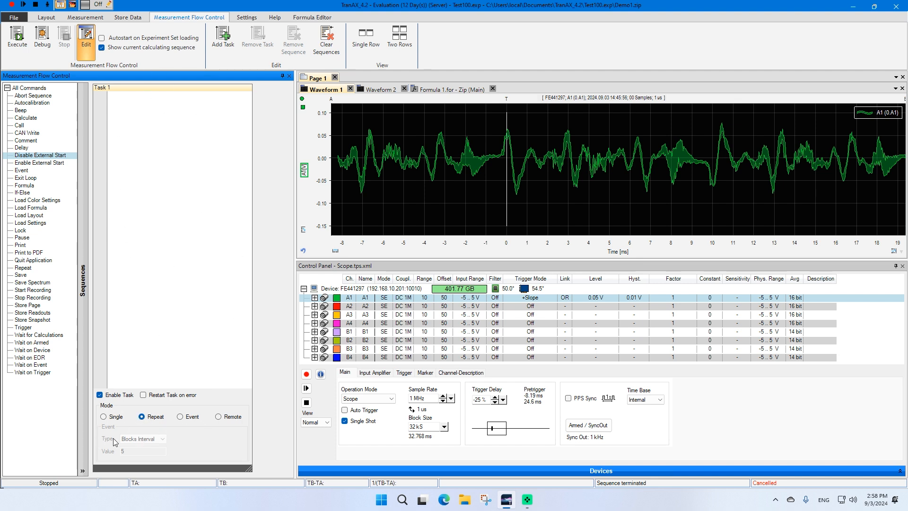
# Try the Single, Repeat, Event and Remote modes on Task 1 and view the available event types.
pyautogui.click(104, 418)
pyautogui.click(143, 418)
pyautogui.click(182, 418)
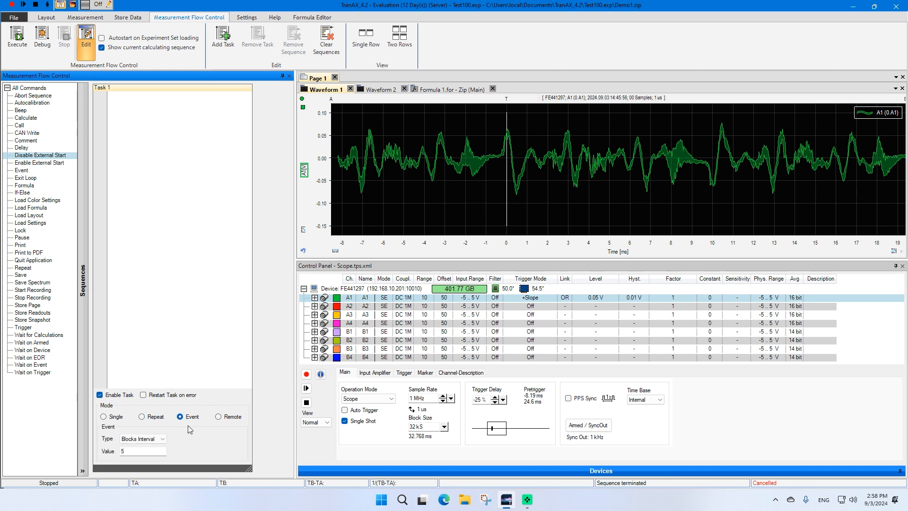
pyautogui.click(141, 439)
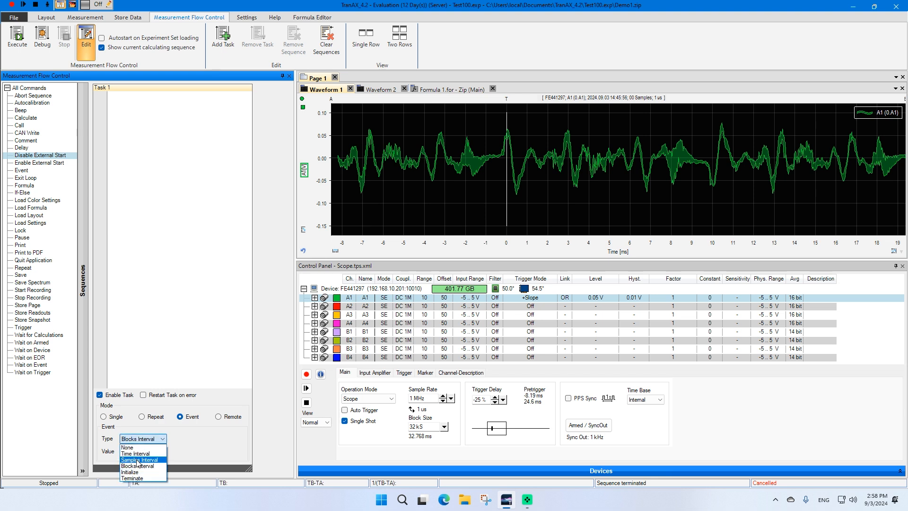
pyautogui.click(208, 435)
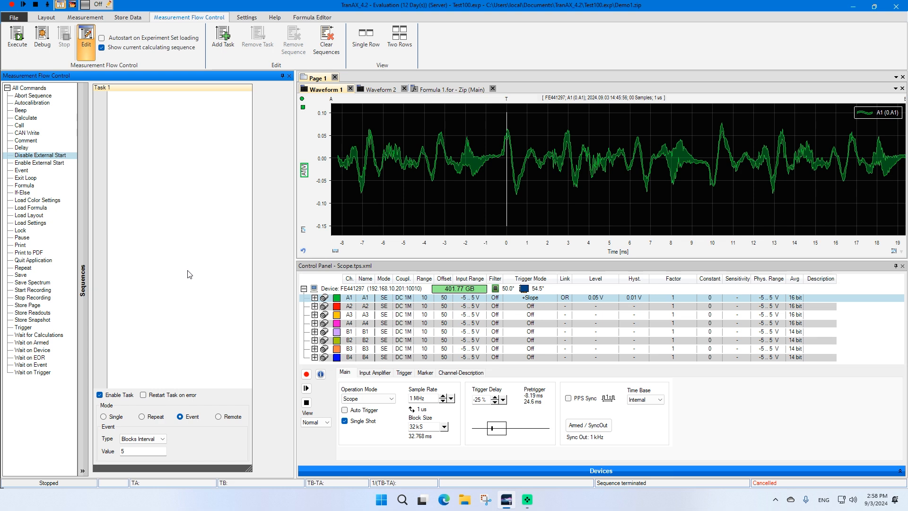
pyautogui.click(218, 417)
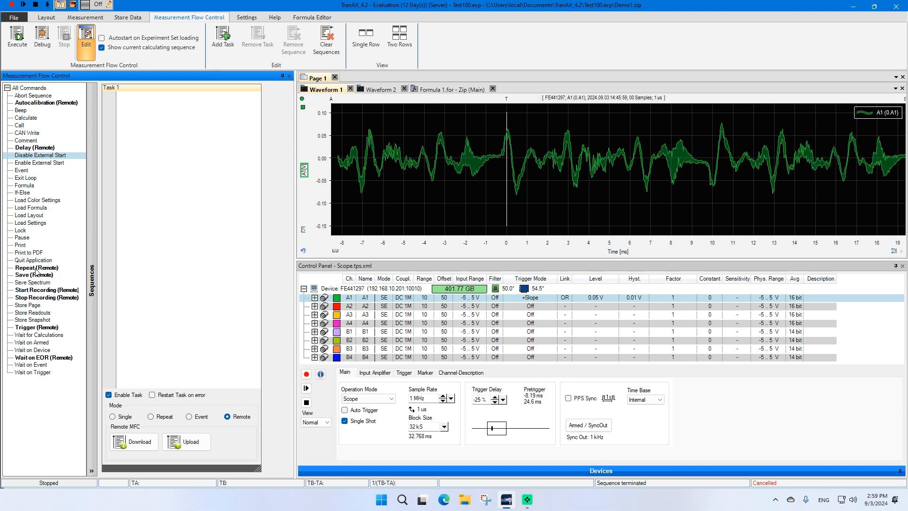
# Set Task 1 to Single mode and add the Start Recording and Wait on EOR commands.
pyautogui.click(113, 416)
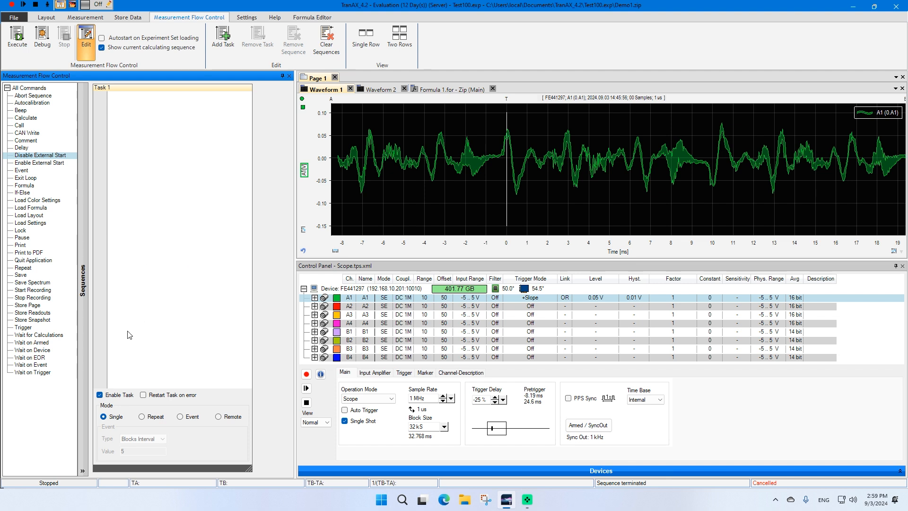
pyautogui.click(36, 290)
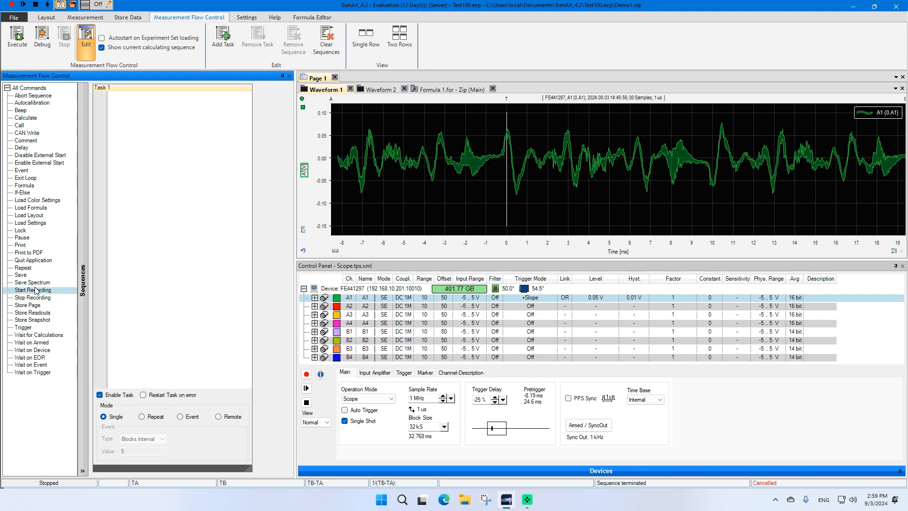
pyautogui.doubleClick(36, 291)
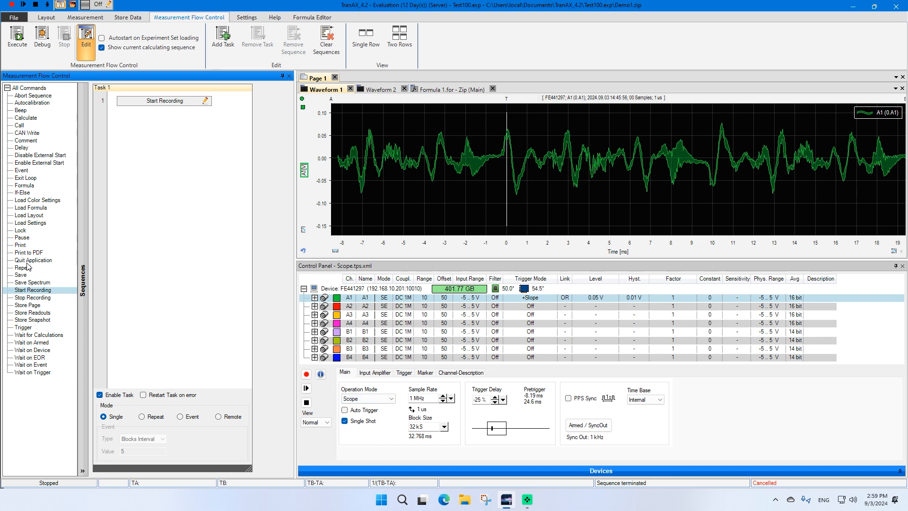
pyautogui.doubleClick(34, 361)
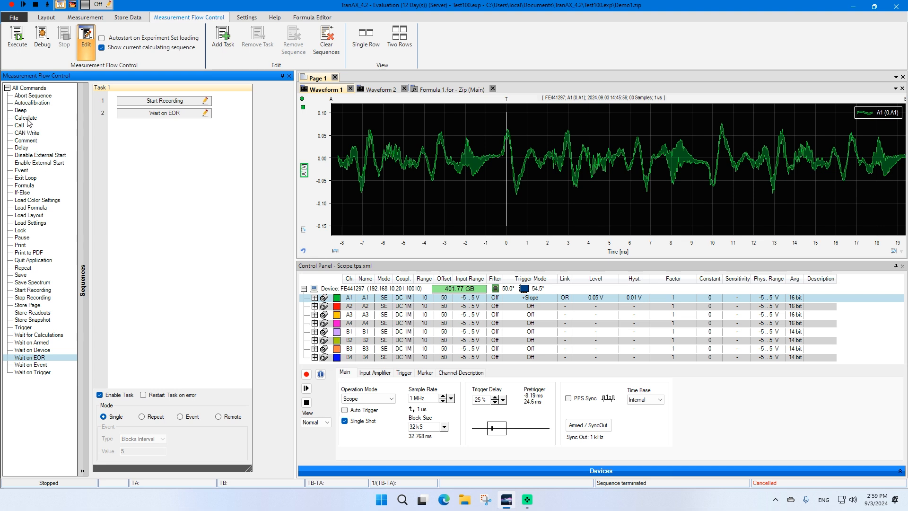
# Add a Pause command after Wait on EOR in Task 1 with the message "Measurement Done".
pyautogui.click(28, 141)
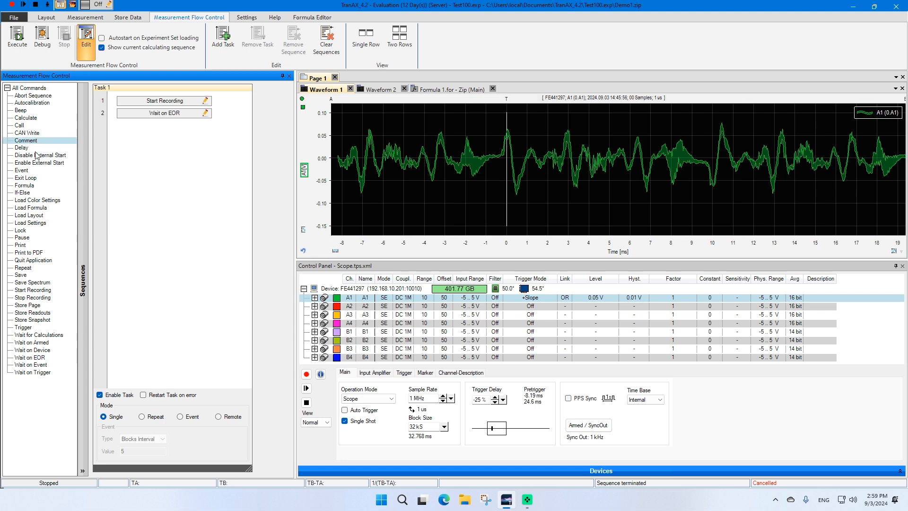
pyautogui.click(24, 148)
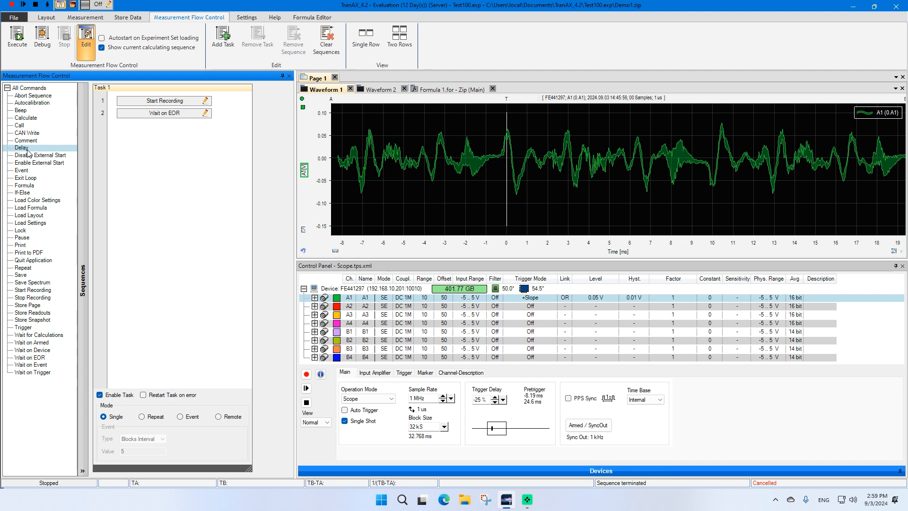
pyautogui.moveTo(26, 237); pyautogui.dragTo(120, 212)
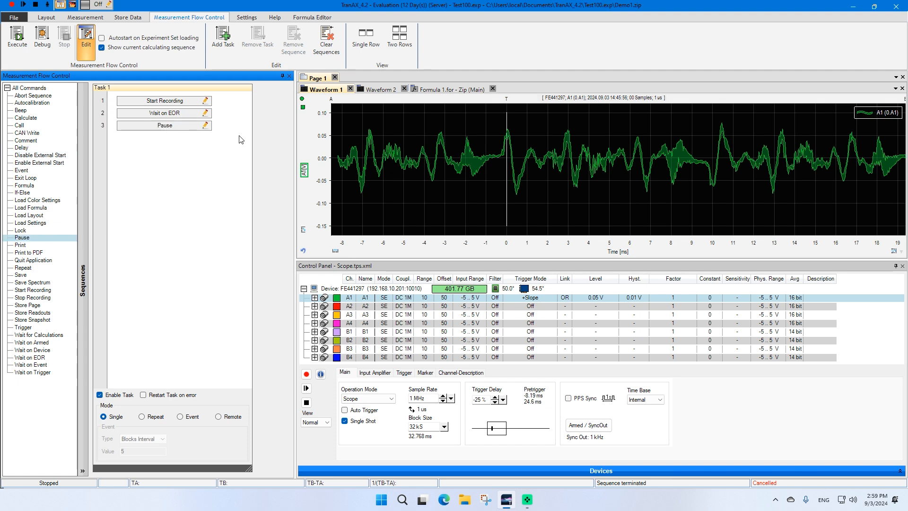
pyautogui.click(205, 125)
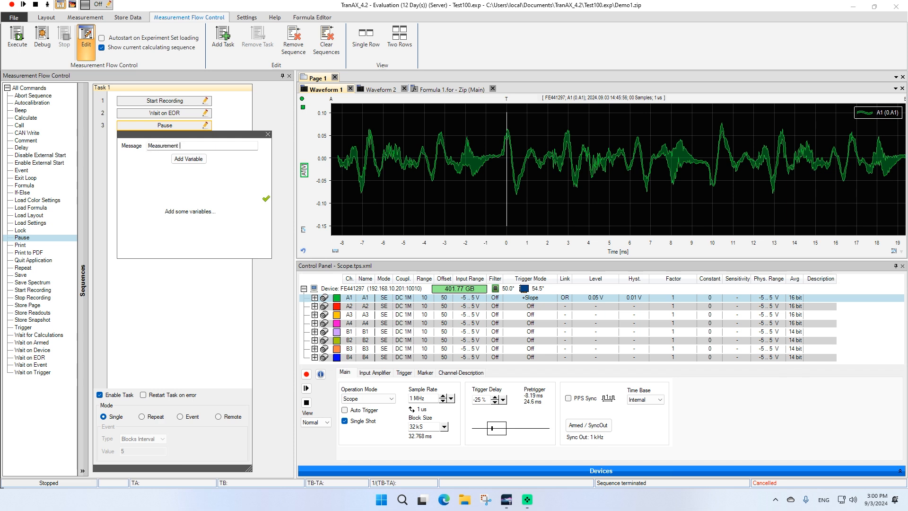
pyautogui.click(168, 282)
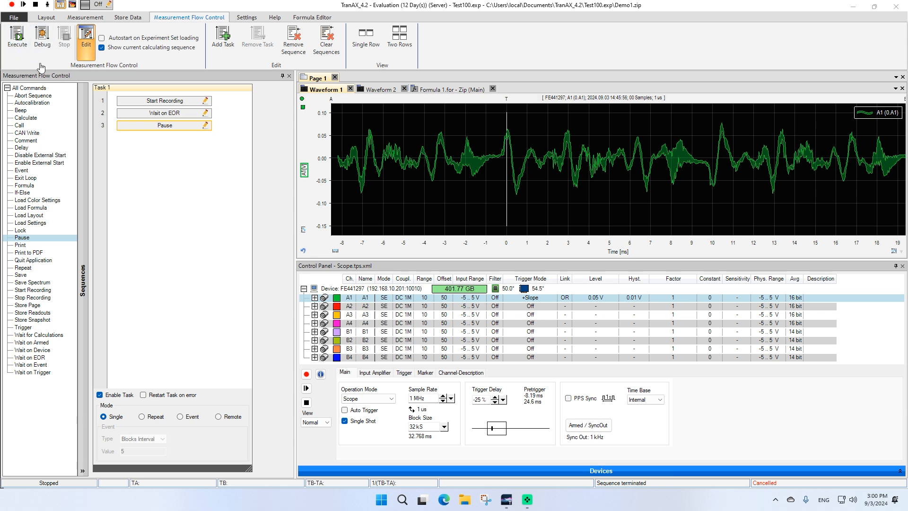
# Execute the sequence once and continue past the pause to finish it.
pyautogui.click(18, 40)
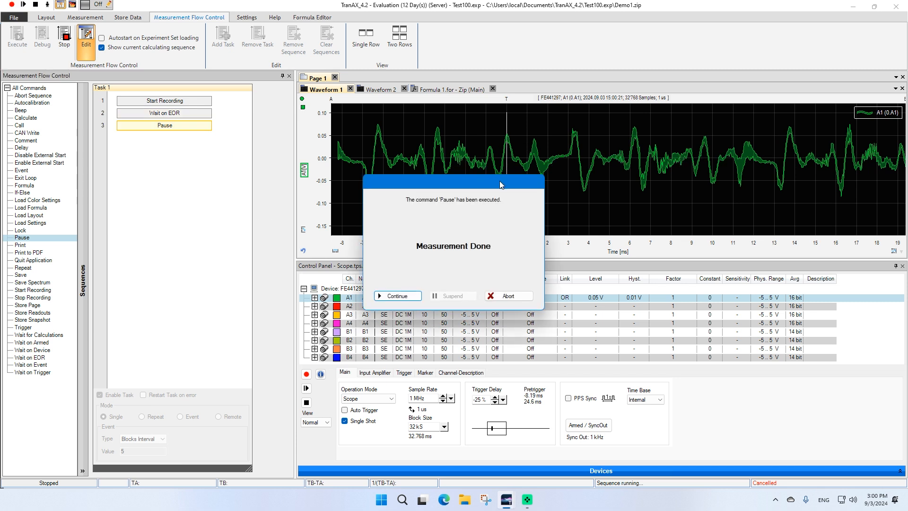
pyautogui.moveTo(499, 181); pyautogui.dragTo(476, 214)
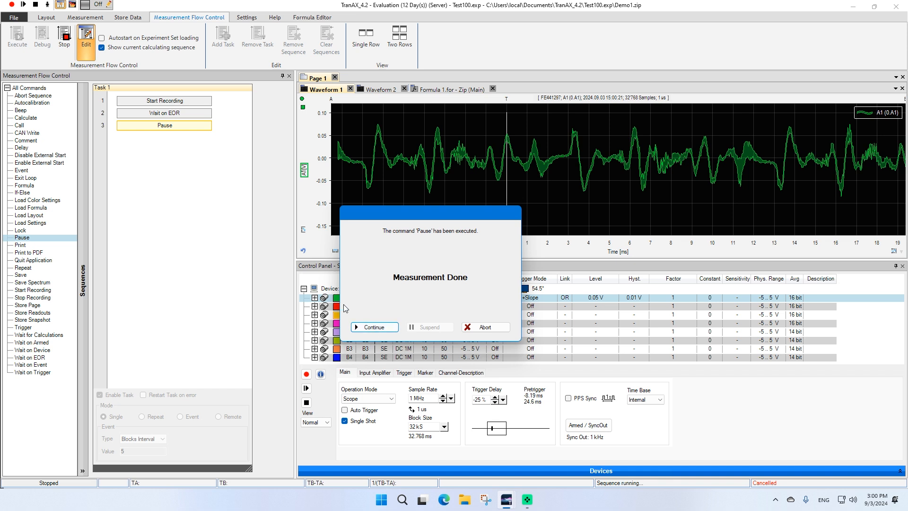
pyautogui.click(380, 332)
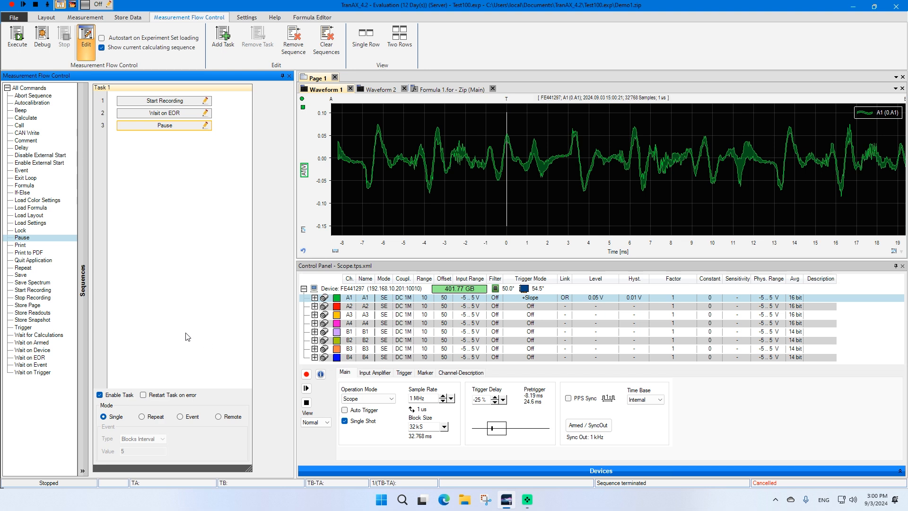
# Set Task 1 to Repeat mode, execute it through two continued pauses, and abort at the following pause.
pyautogui.click(142, 417)
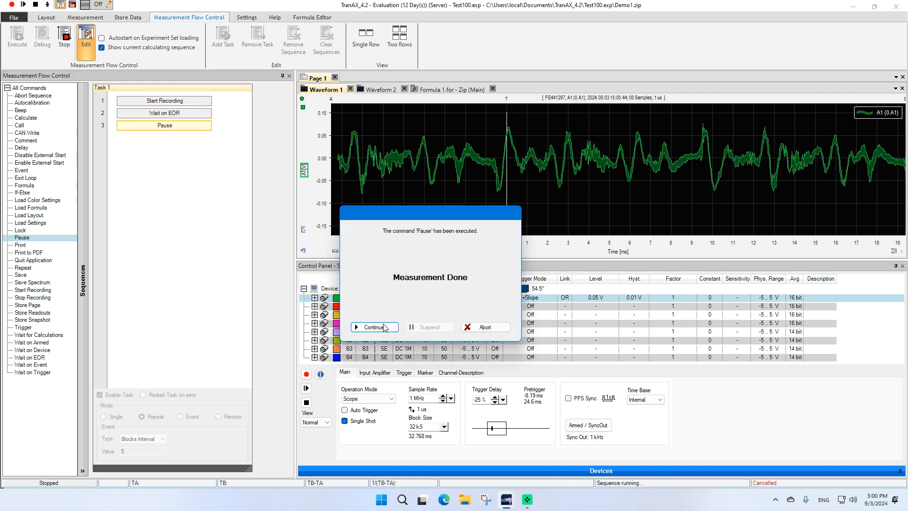
pyautogui.click(383, 327)
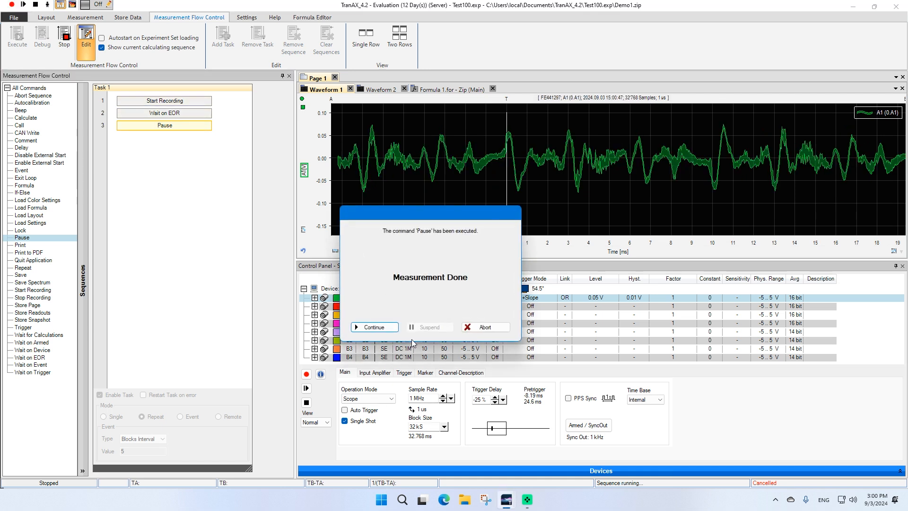
pyautogui.click(378, 327)
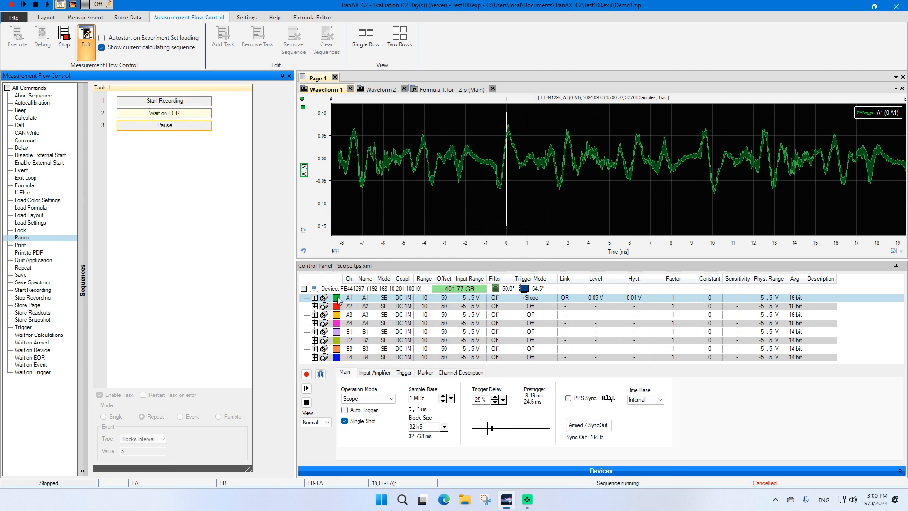
pyautogui.click(484, 327)
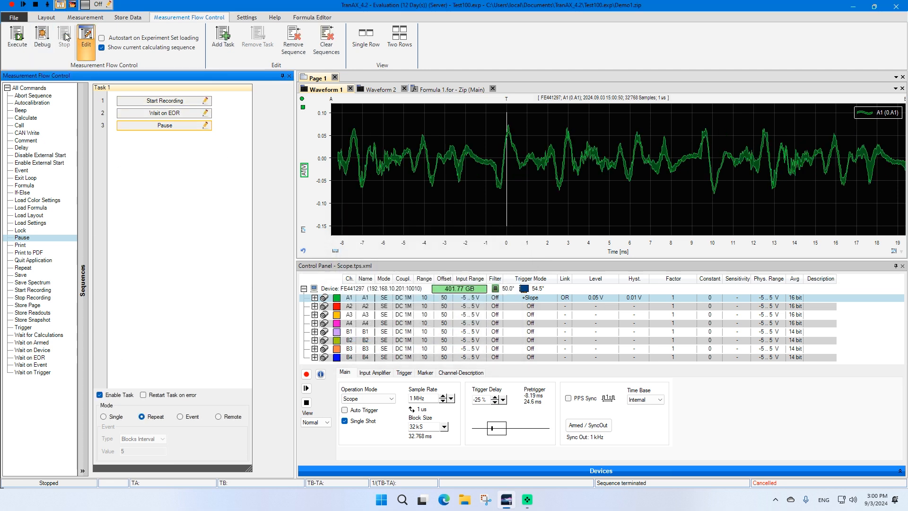
# Set Task 1 to Event mode with type Time Interval and value 2, and delete its Pause command.
pyautogui.click(137, 209)
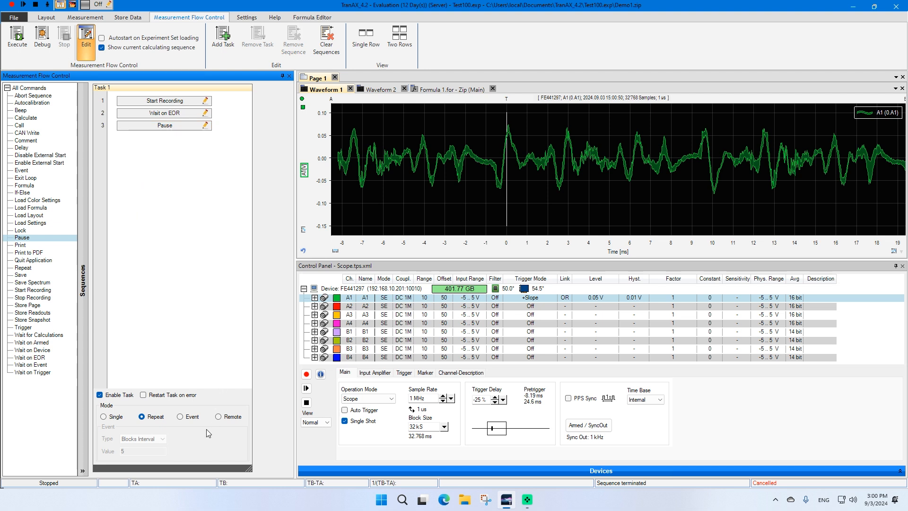
pyautogui.click(180, 418)
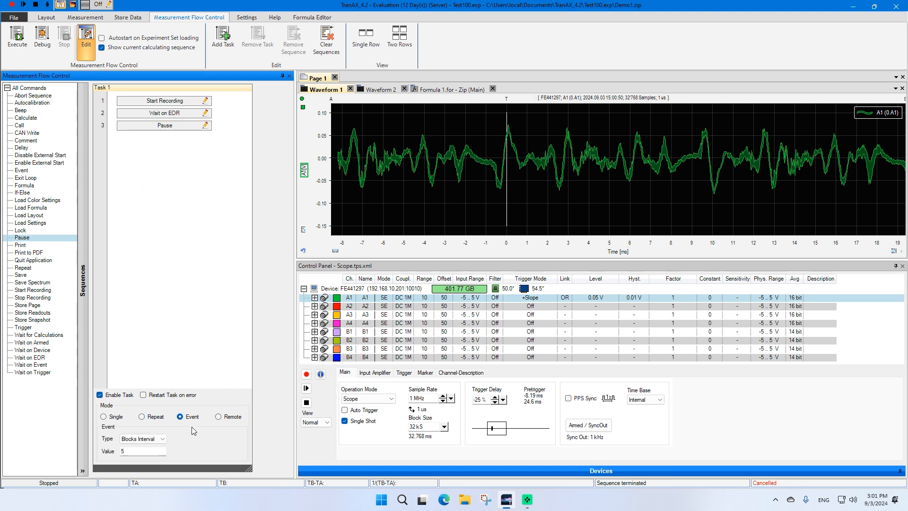
pyautogui.click(148, 438)
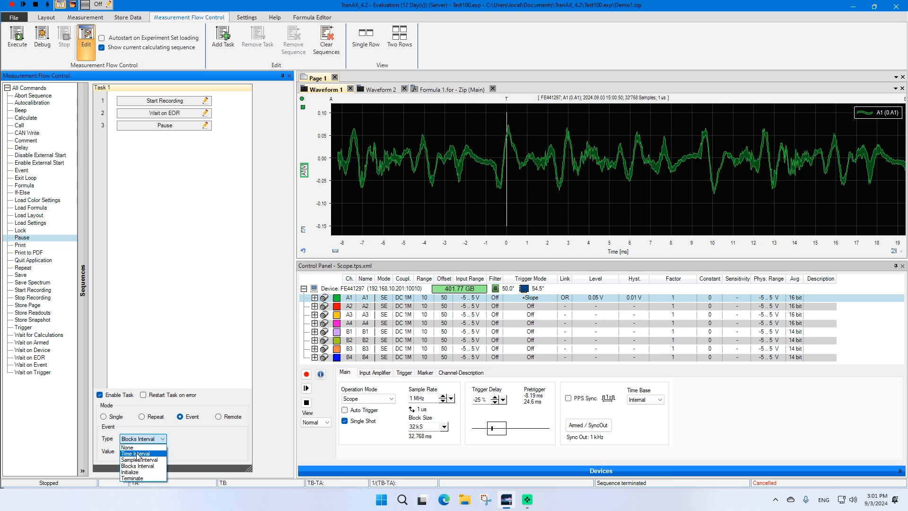
pyautogui.click(137, 454)
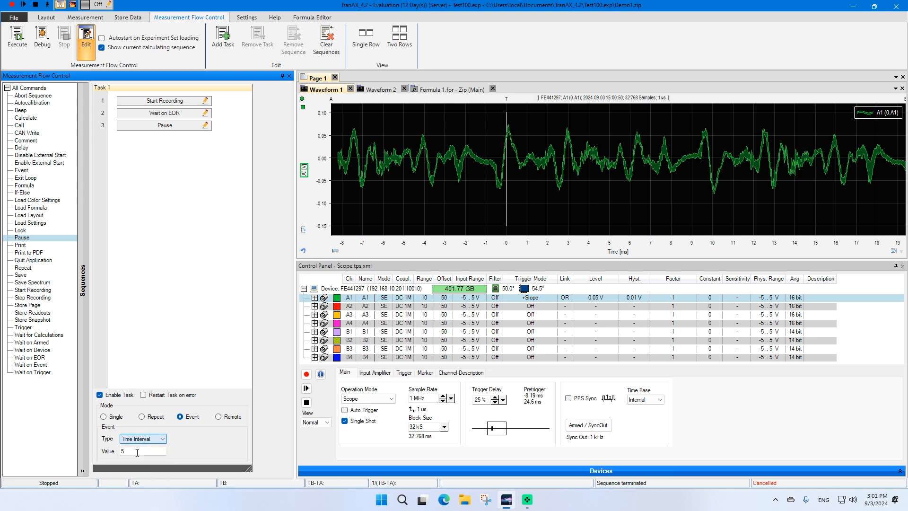
pyautogui.moveTo(129, 455); pyautogui.dragTo(115, 453)
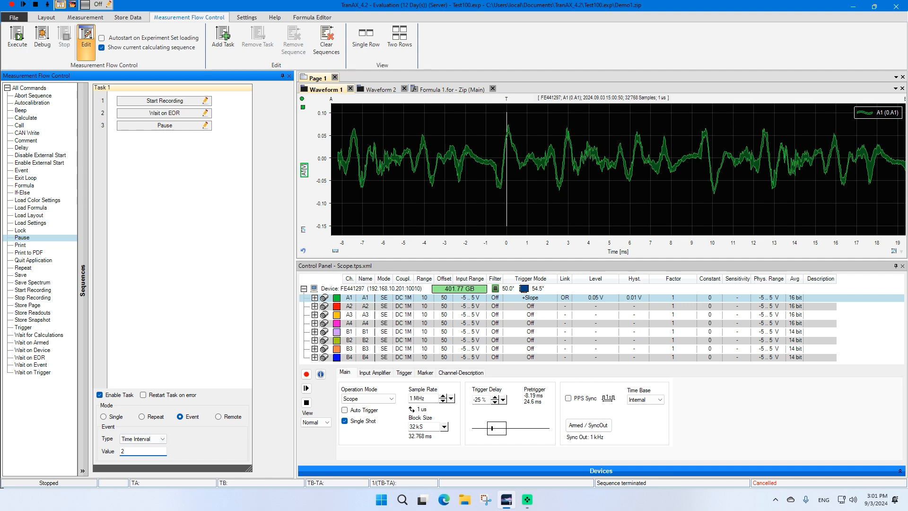
pyautogui.click(160, 298)
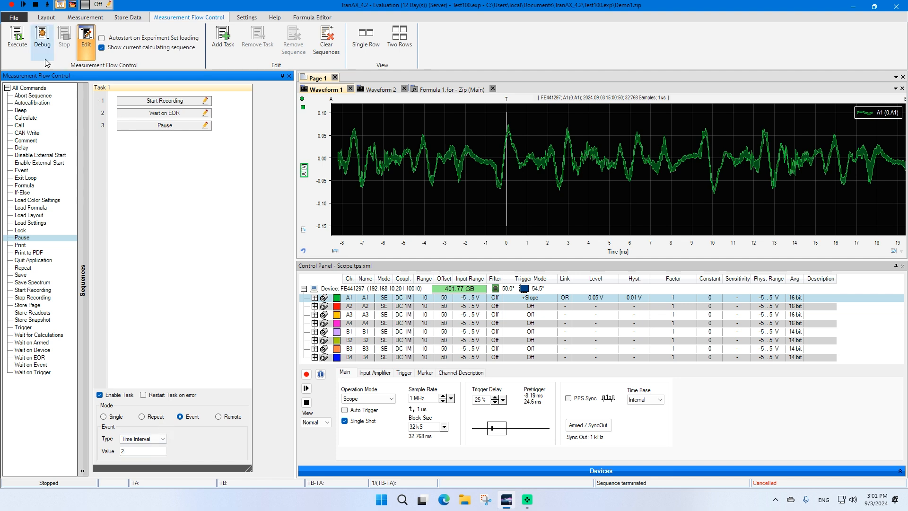
pyautogui.click(189, 129)
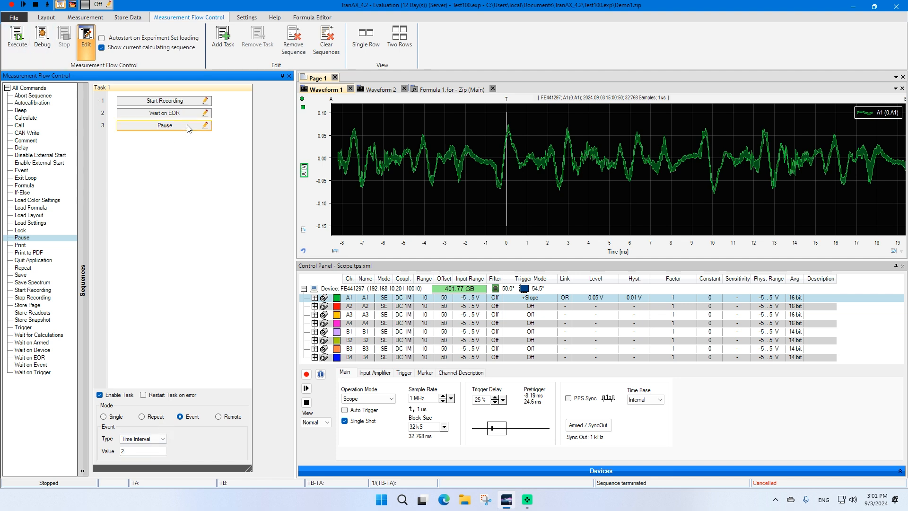
pyautogui.press('Delete')
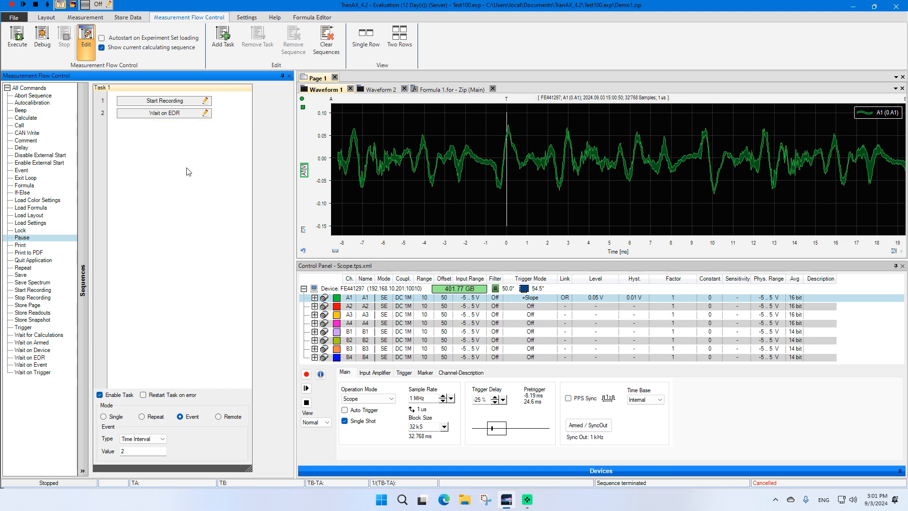
# Execute and stop the timed sequence, and run it again with Show current calculating sequence turned off.
pyautogui.click(18, 39)
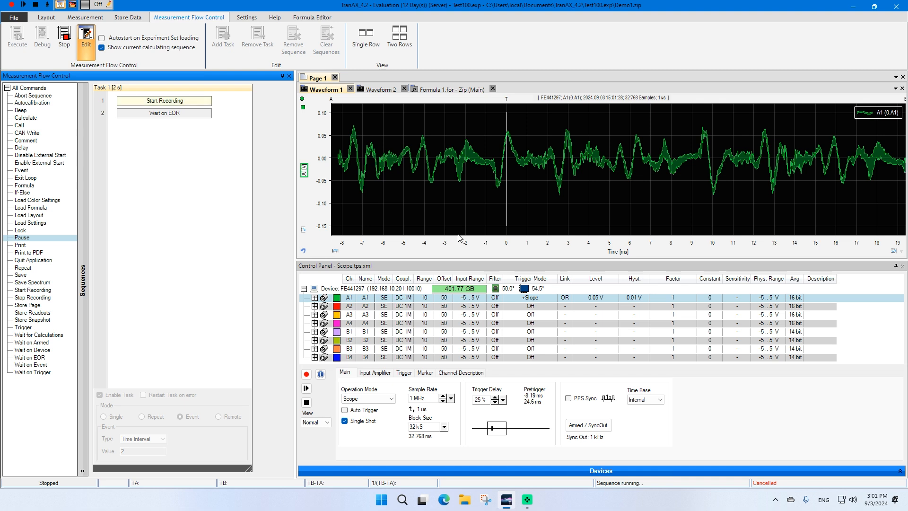
pyautogui.click(64, 47)
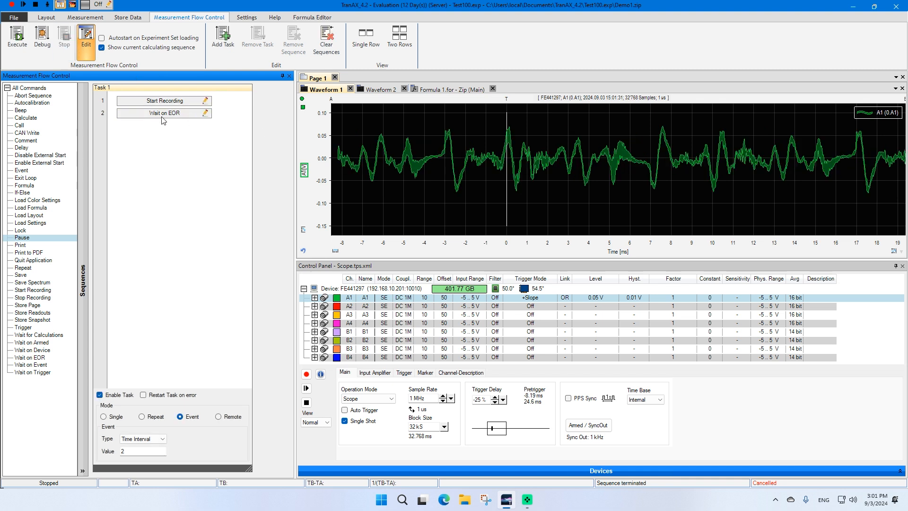
pyautogui.click(17, 47)
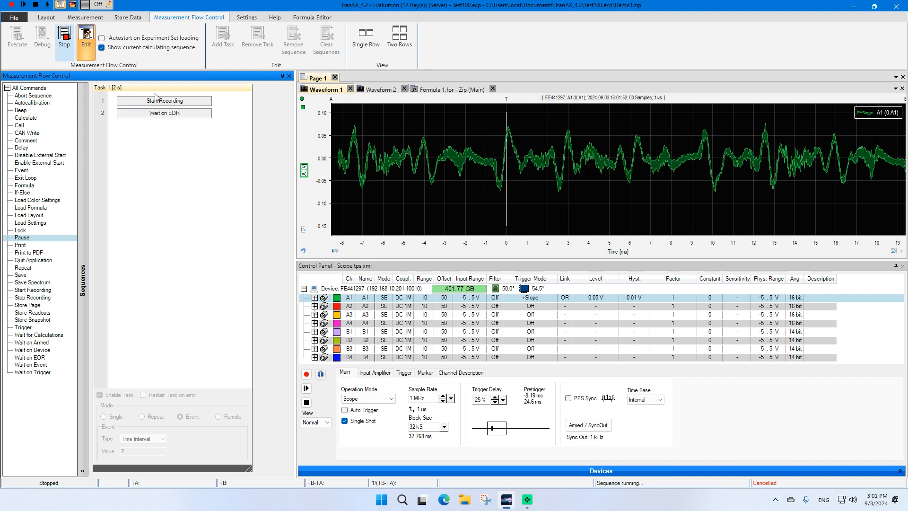
pyautogui.click(114, 50)
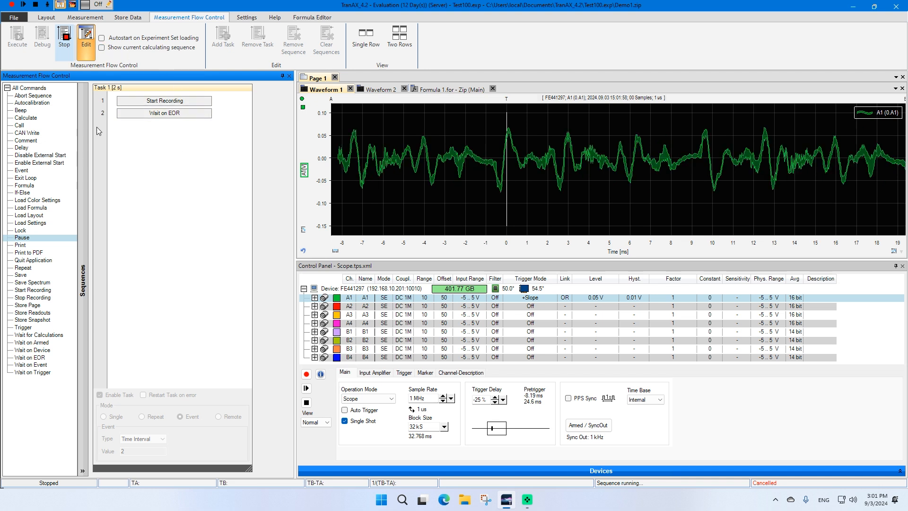
pyautogui.click(63, 42)
pyautogui.click(20, 42)
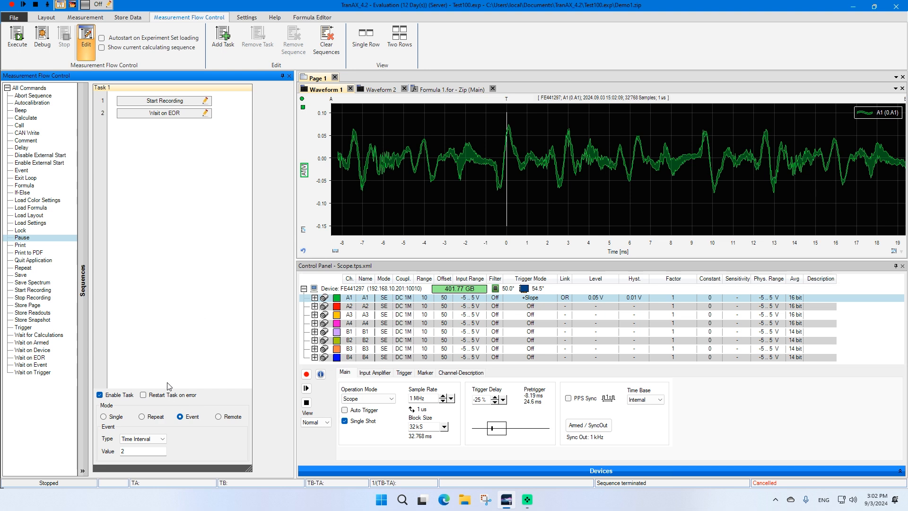
# Switch Task 1 to Single mode and enclose Start Recording and Wait on EOR in a Repeat loop.
pyautogui.click(104, 418)
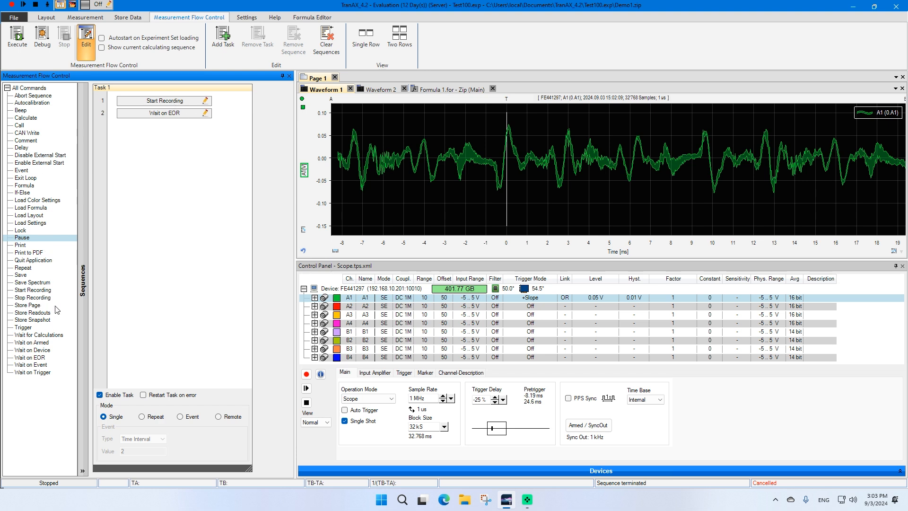
pyautogui.doubleClick(23, 268)
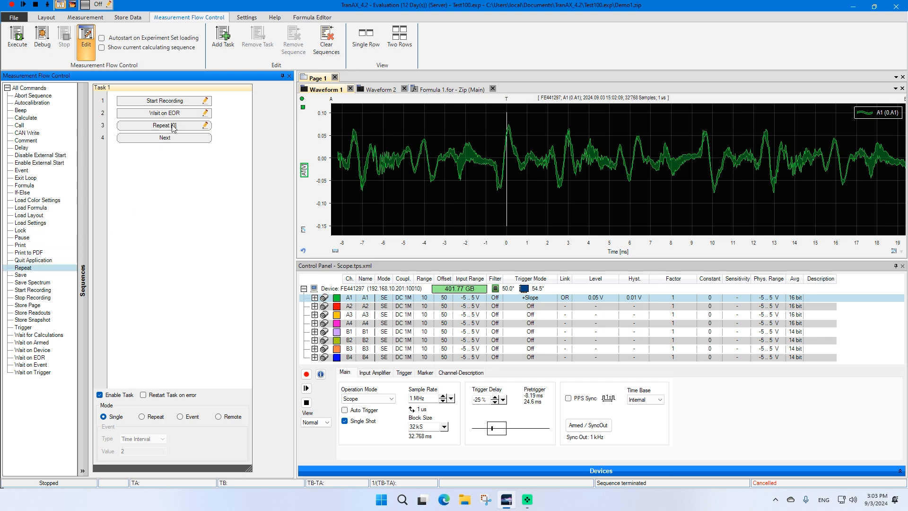
pyautogui.moveTo(170, 122)
pyautogui.mouseDown()
pyautogui.moveTo(177, 132)
pyautogui.moveTo(178, 124)
pyautogui.mouseUp()
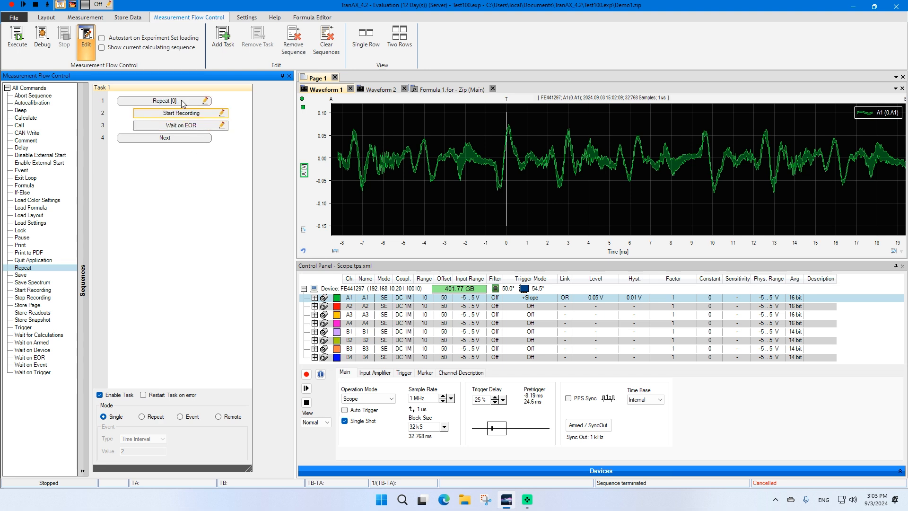
# Set the loop's repeat count to 10 and execute the sequence with Show current calculating sequence enabled.
pyautogui.click(204, 101)
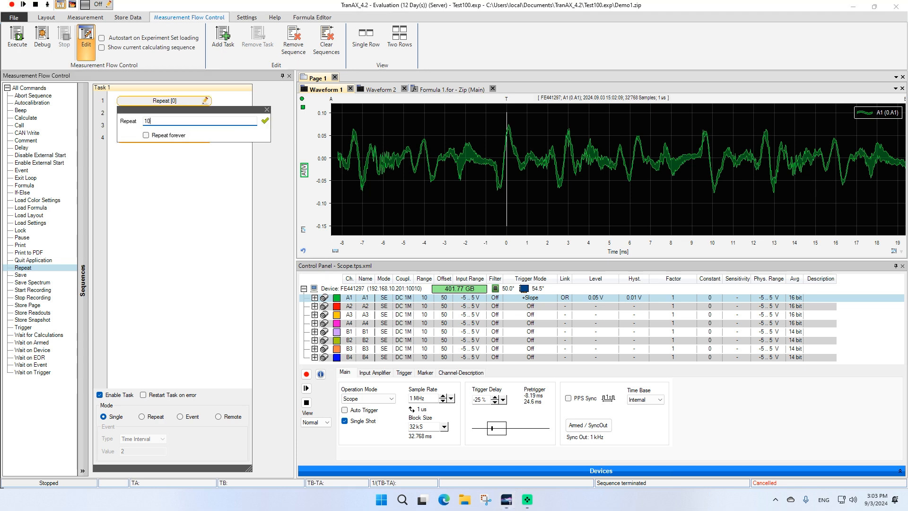
pyautogui.click(157, 177)
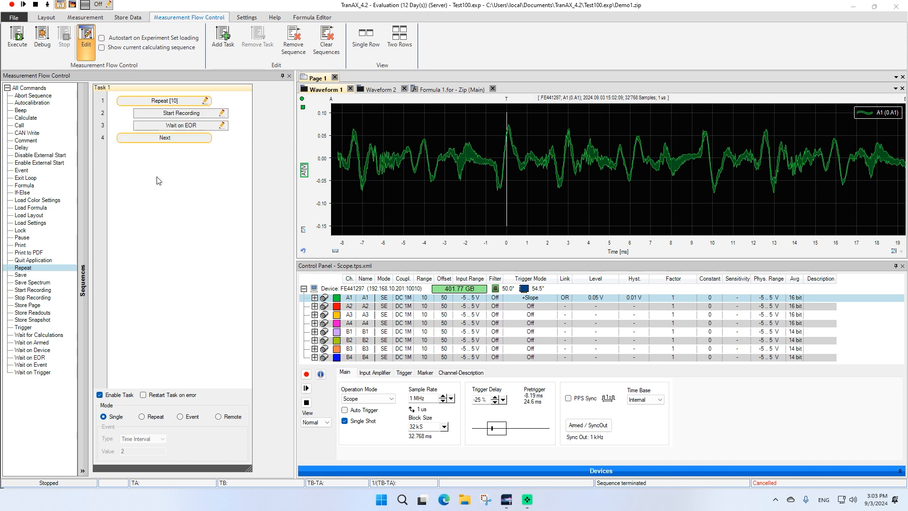
pyautogui.click(149, 49)
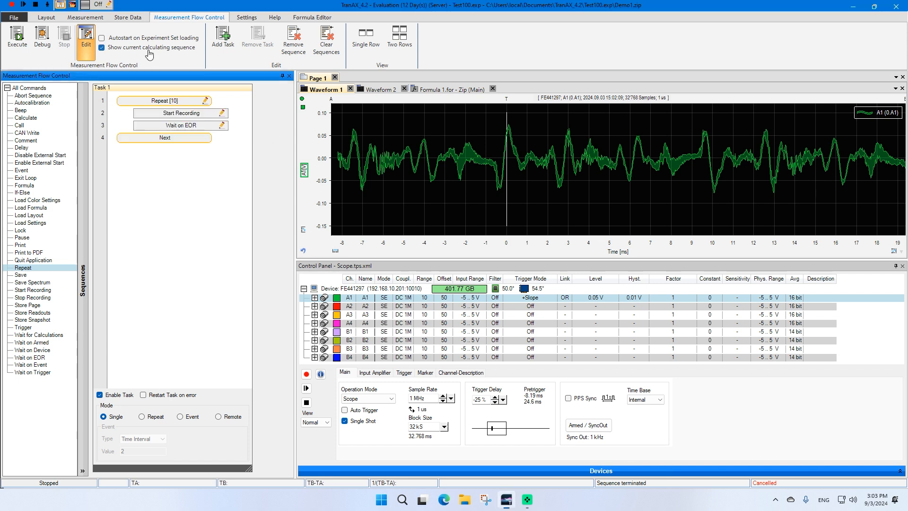
pyautogui.click(18, 37)
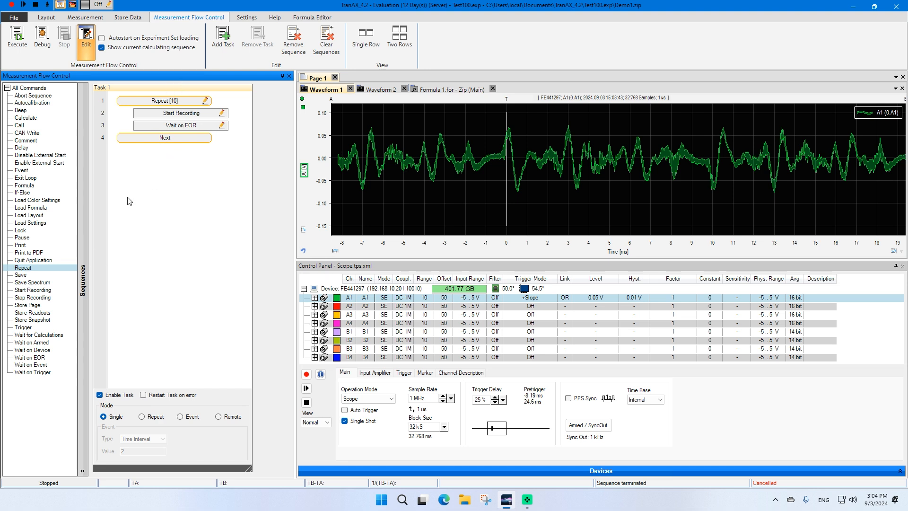
# Add a Save command after Wait on EOR inside the loop, storing channel A1 (0A1) with data reduction None.
pyautogui.click(21, 276)
pyautogui.doubleClick(21, 276)
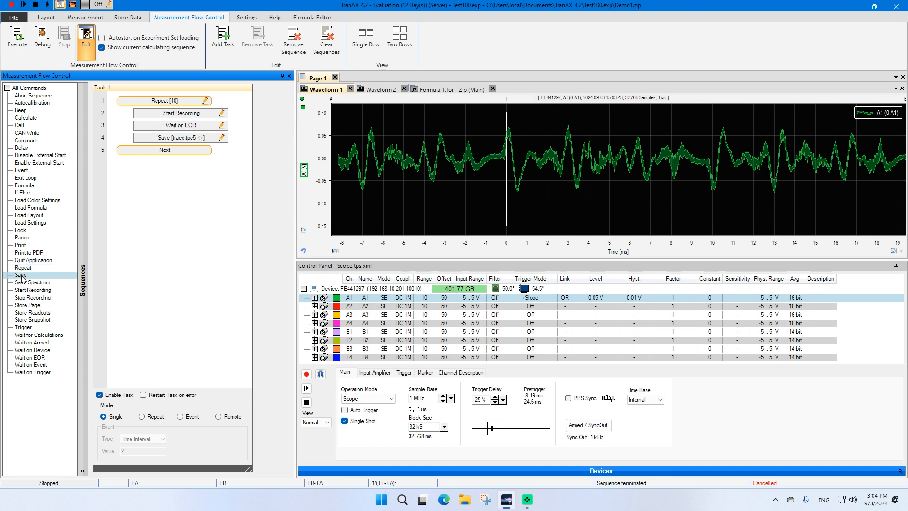
pyautogui.click(222, 138)
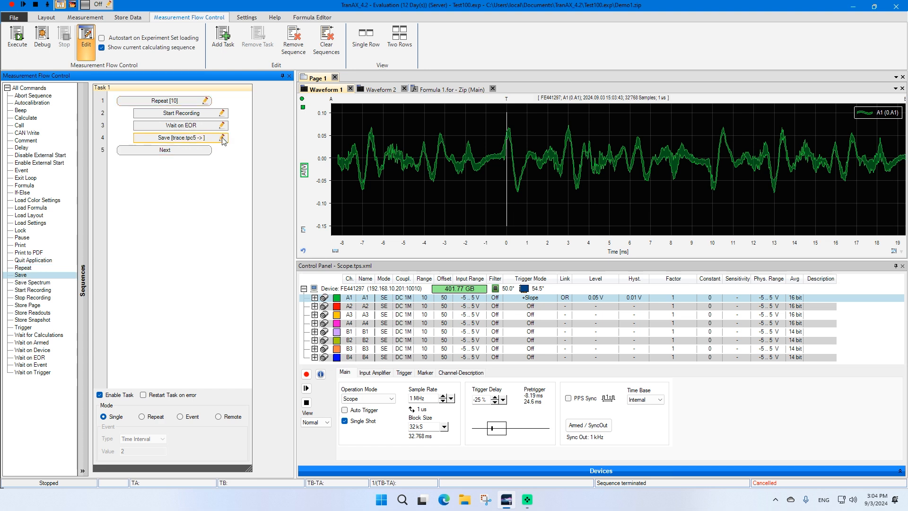
pyautogui.click(201, 160)
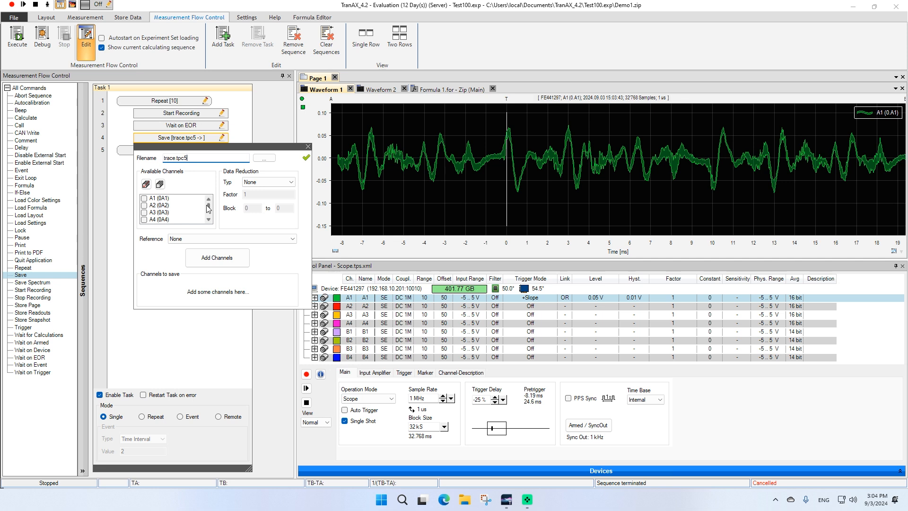
pyautogui.click(144, 198)
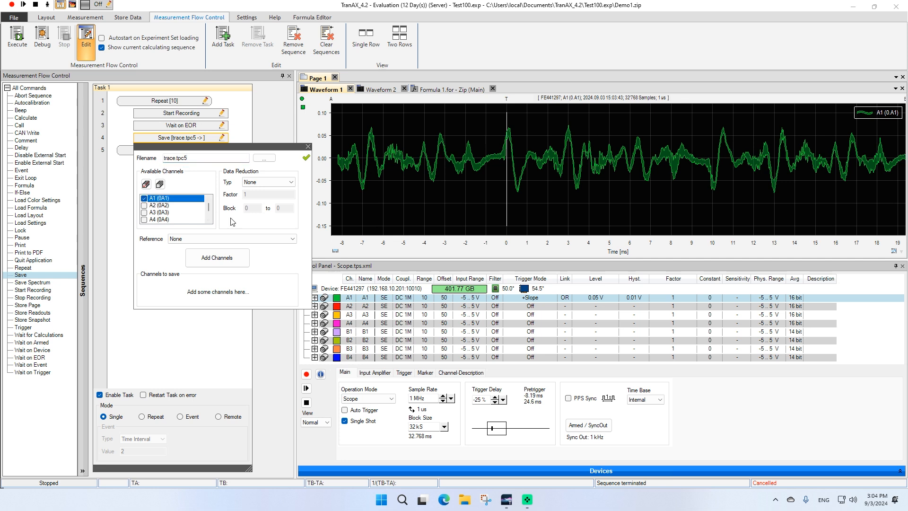
pyautogui.click(268, 181)
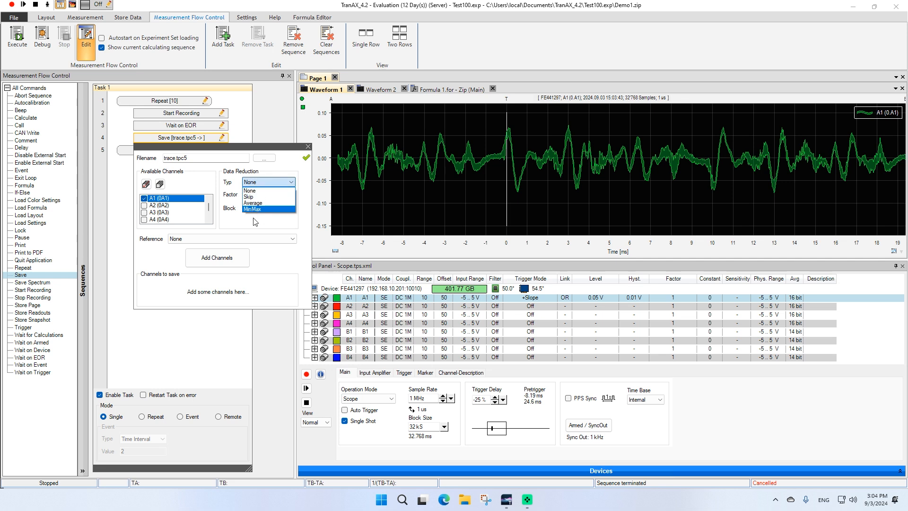
pyautogui.click(255, 191)
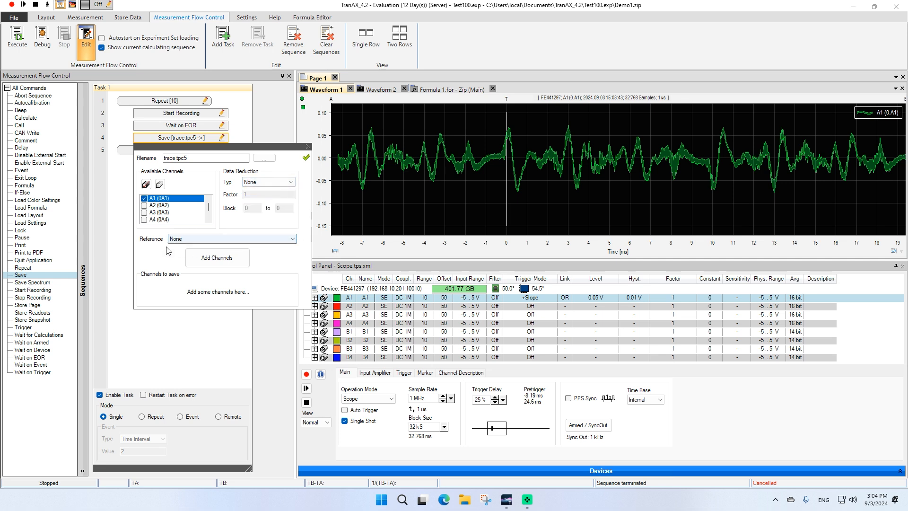
pyautogui.click(217, 260)
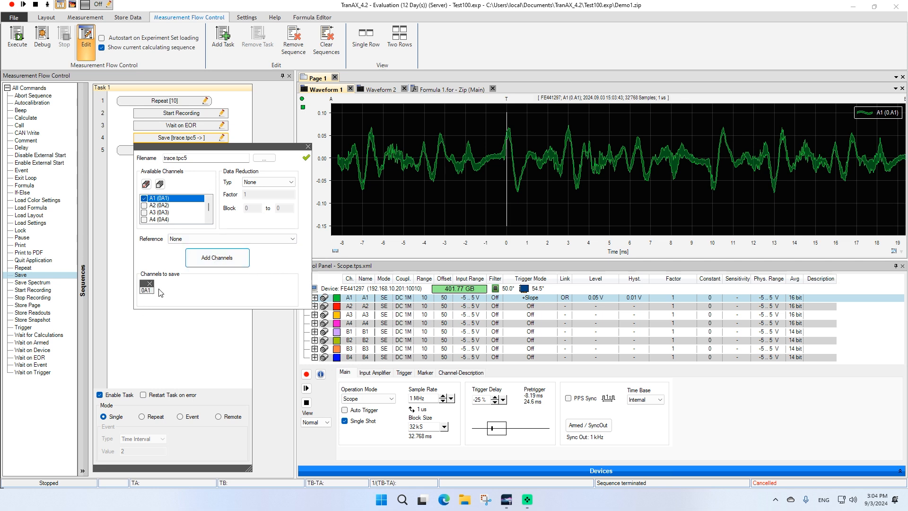
# Set the Save command's file name to trace#.tpc5 and close its settings.
pyautogui.click(173, 158)
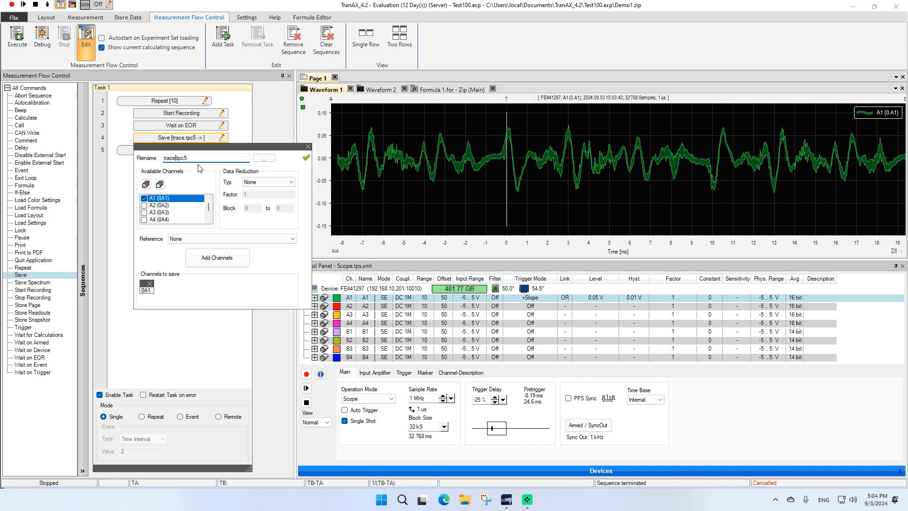
pyautogui.write('3')
pyautogui.hotkey('alt', 'shift')
pyautogui.write('#')
pyautogui.click(307, 147)
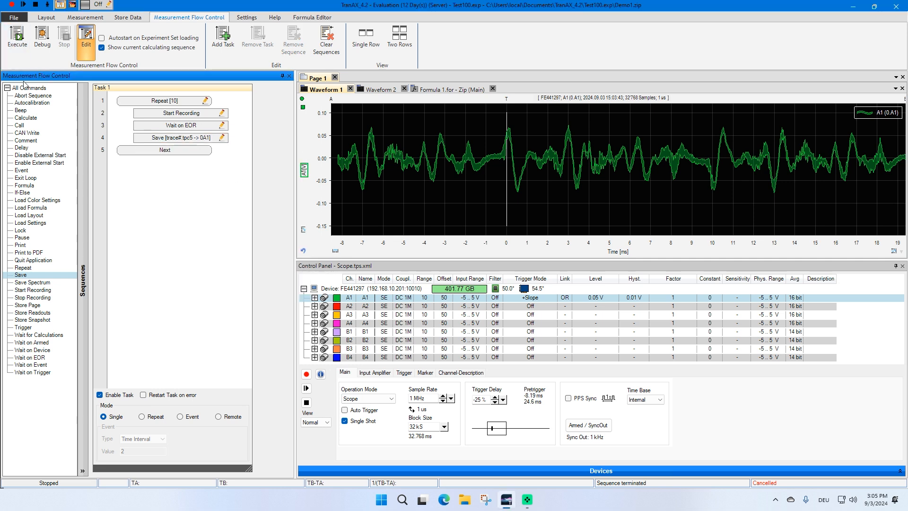
# Execute the sequence and inspect the saved trace files in the experiment's data folder in the Signal Source Browser.
pyautogui.click(17, 45)
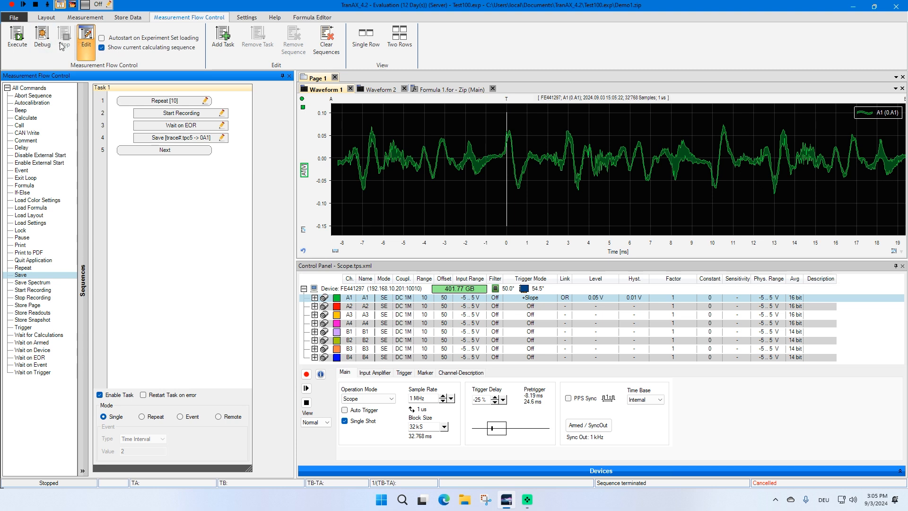
pyautogui.click(72, 5)
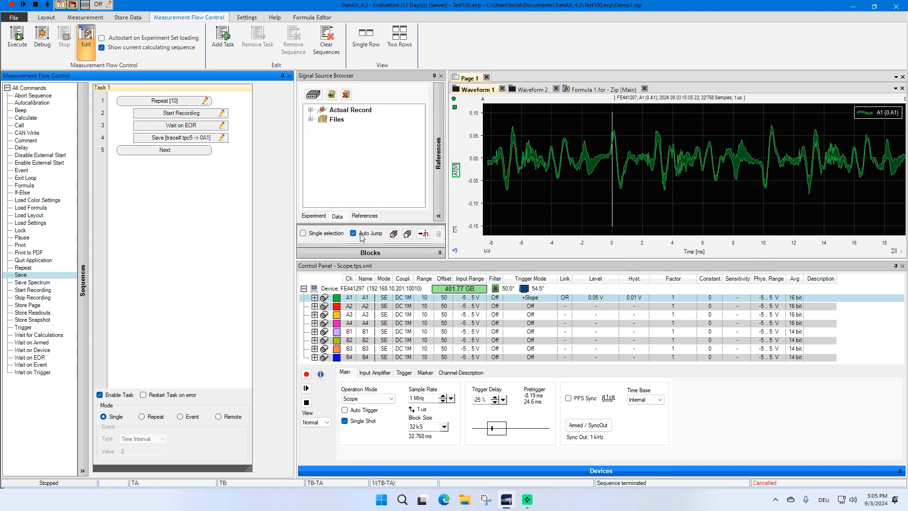
pyautogui.click(337, 217)
pyautogui.click(307, 215)
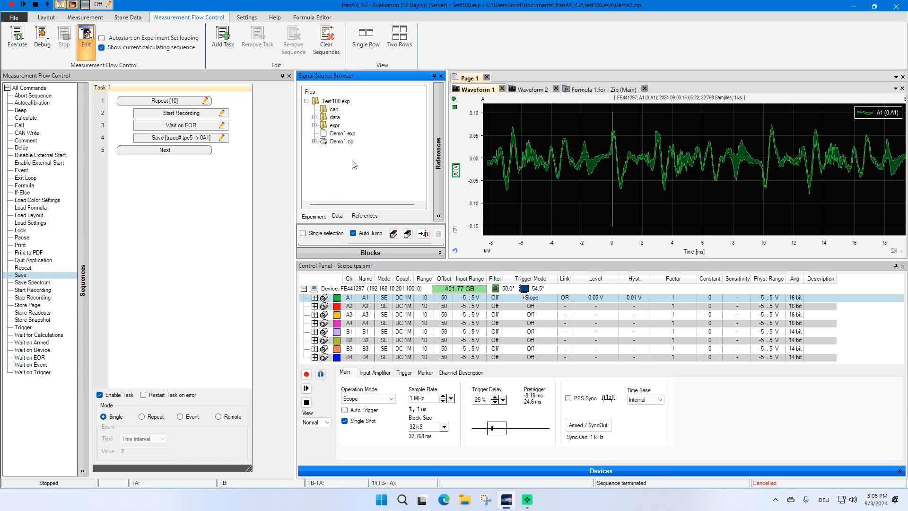
pyautogui.click(314, 117)
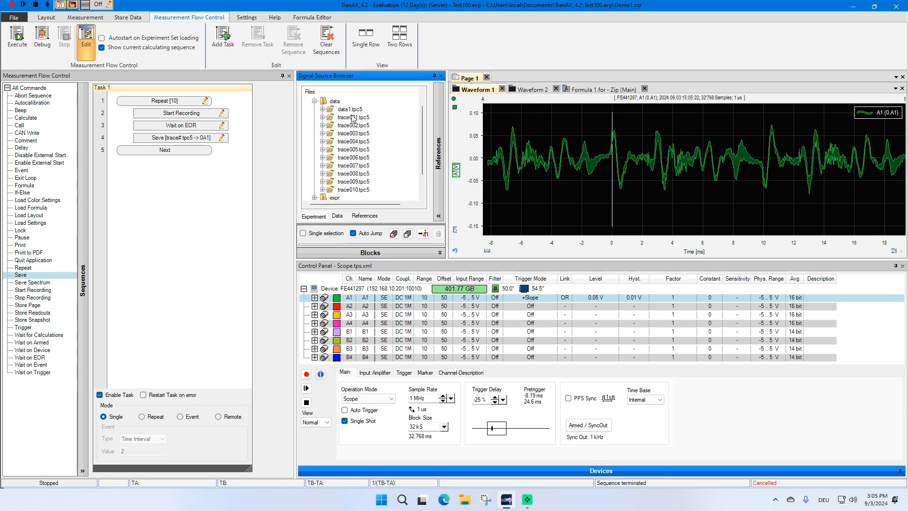
pyautogui.click(350, 189)
pyautogui.click(322, 190)
pyautogui.click(186, 192)
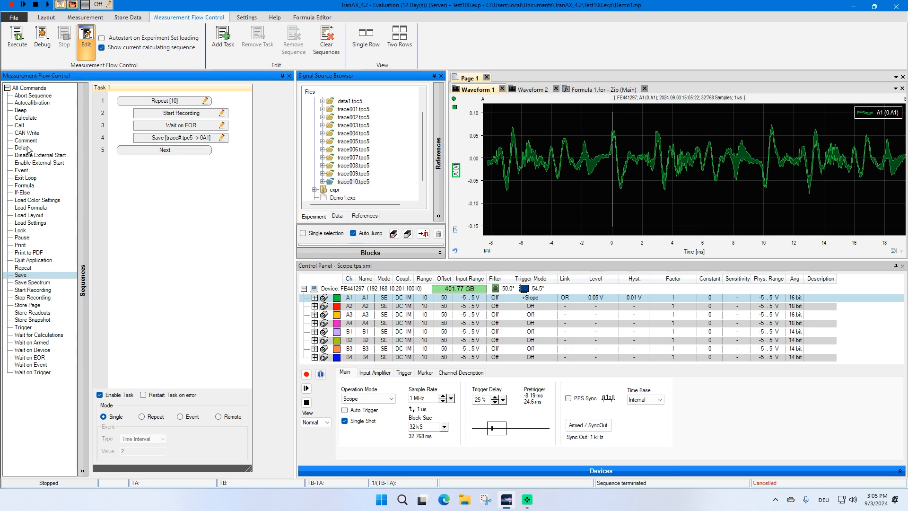
# Add a Pause command after Save inside the loop with the message "Change DUT".
pyautogui.click(26, 237)
pyautogui.moveTo(25, 240); pyautogui.dragTo(167, 156)
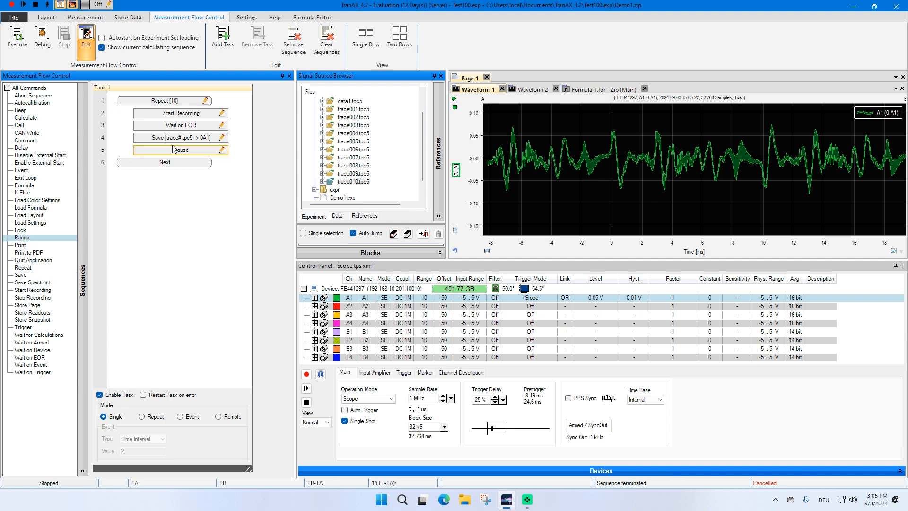
pyautogui.click(221, 151)
pyautogui.click(215, 170)
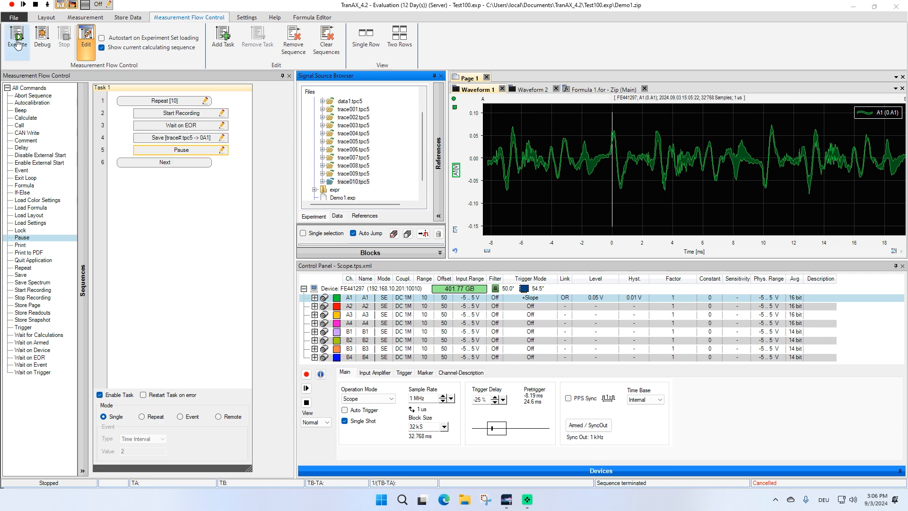
# Execute the sequence, continue past the first Change DUT pause, and abort at the second one.
pyautogui.click(17, 41)
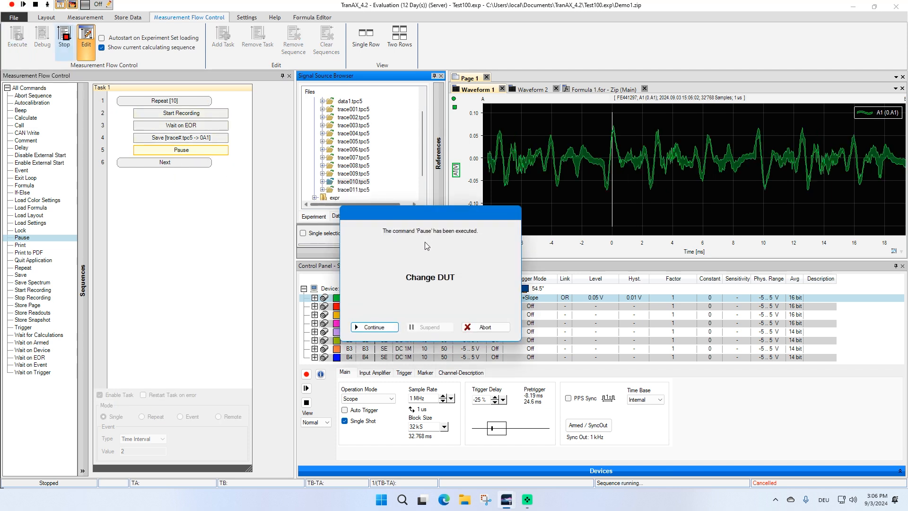
pyautogui.click(377, 327)
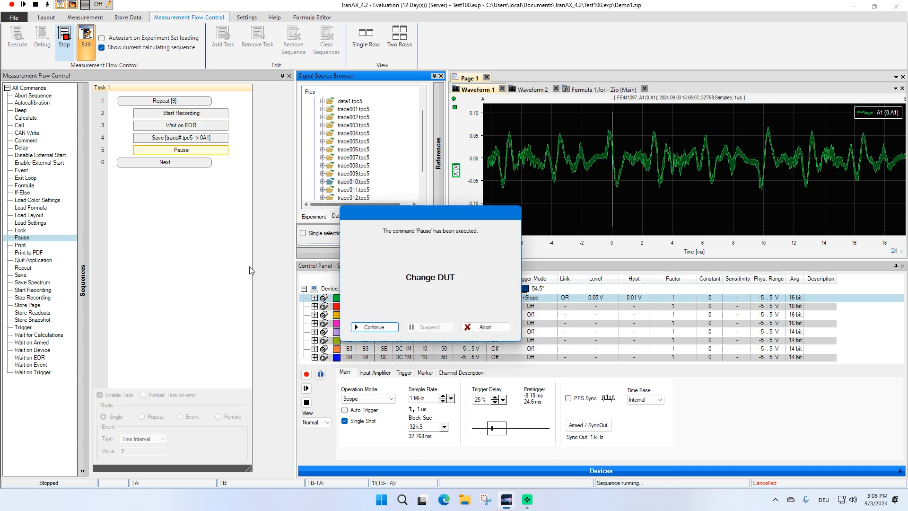
pyautogui.click(485, 327)
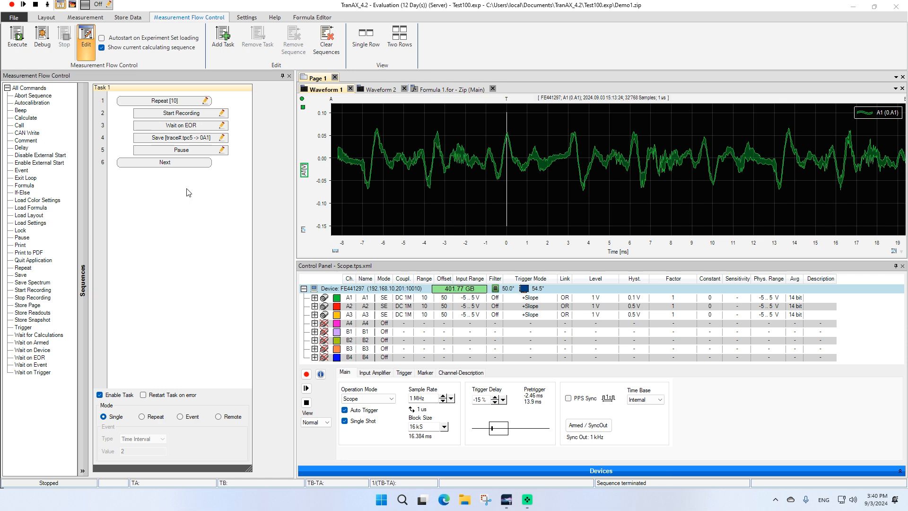
# Replace the loop's Save command with a Calculate Main command between Wait on EOR and Pause.
pyautogui.click(171, 142)
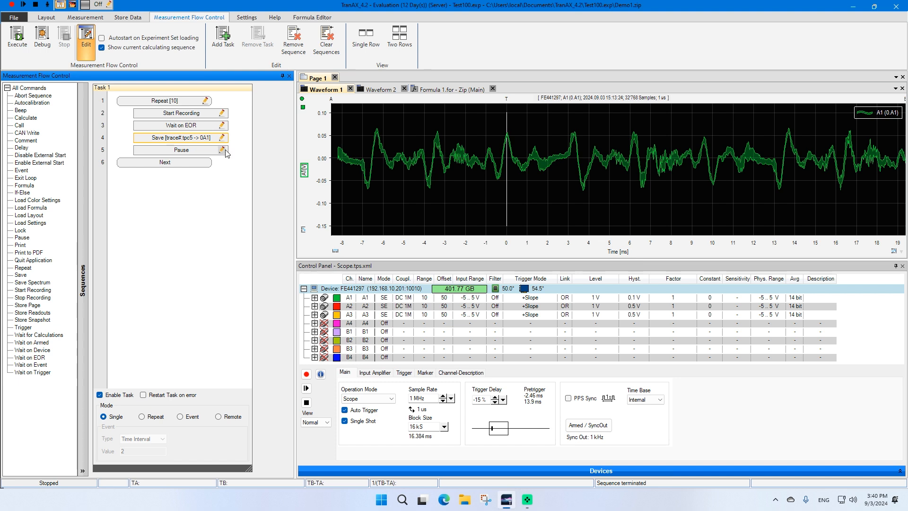
pyautogui.press('Delete')
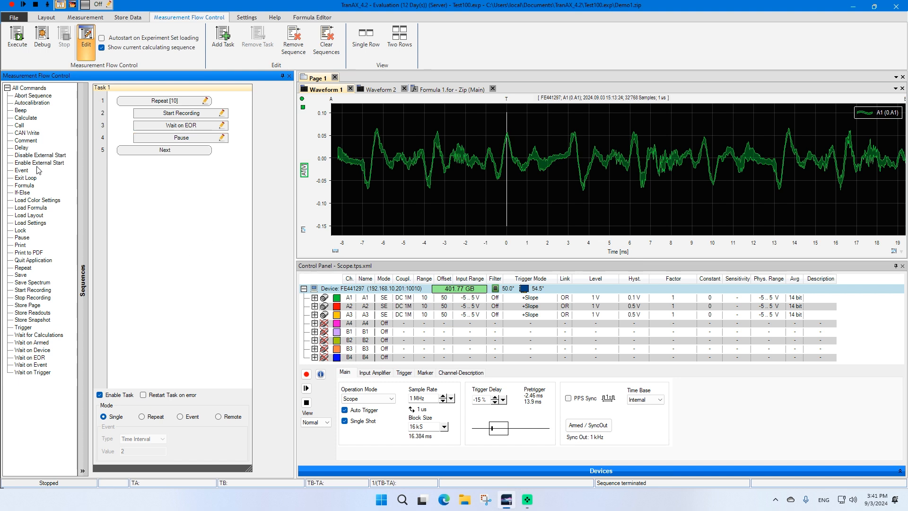
pyautogui.doubleClick(31, 118)
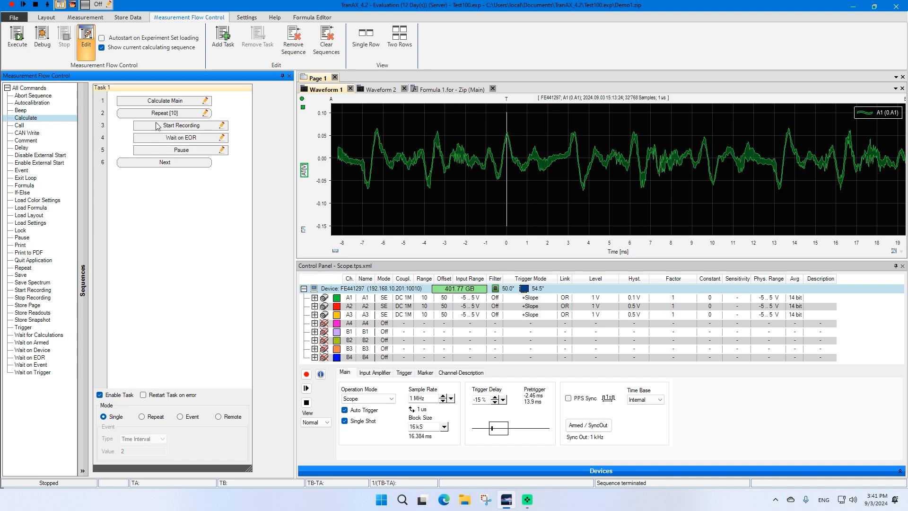
pyautogui.moveTo(167, 101); pyautogui.dragTo(189, 139)
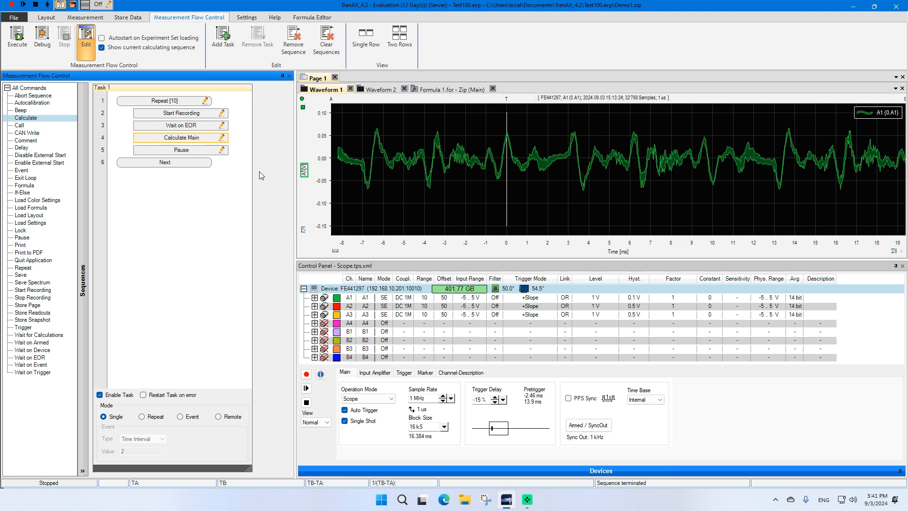
# Enable Wait for calculations on the Calculate Main command, leaving its filename and arguments empty.
pyautogui.click(222, 140)
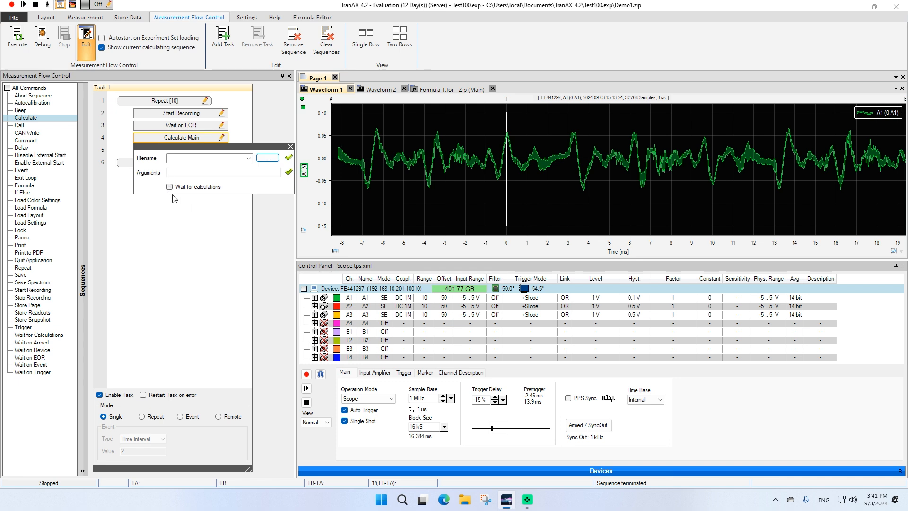
pyautogui.click(169, 187)
pyautogui.click(248, 158)
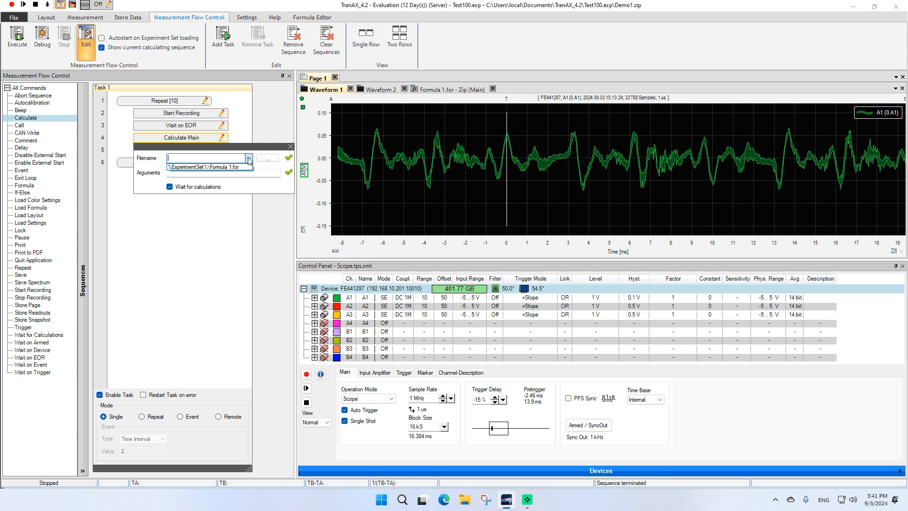
pyautogui.click(249, 159)
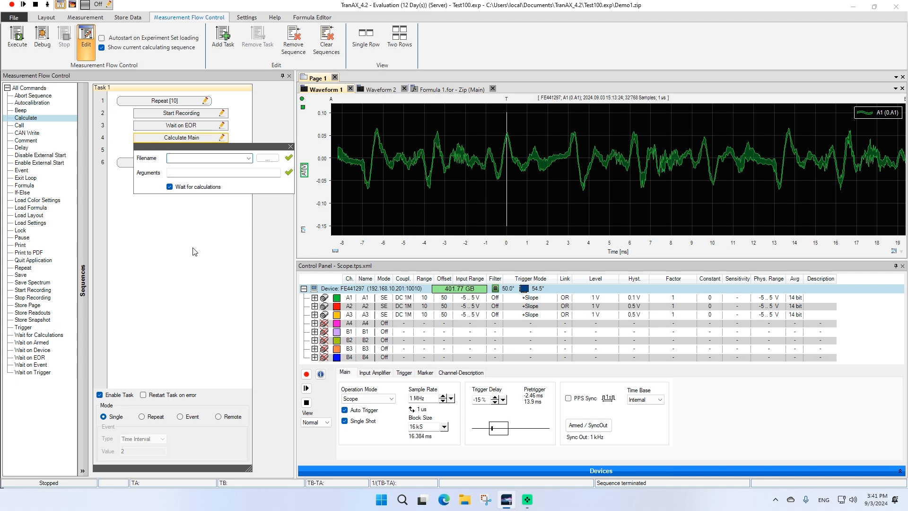
pyautogui.click(173, 231)
# Review the channel A1 source and low-pass filter in Formula 1, plus the traces in Waveform 1 and Waveform 2.
pyautogui.click(450, 90)
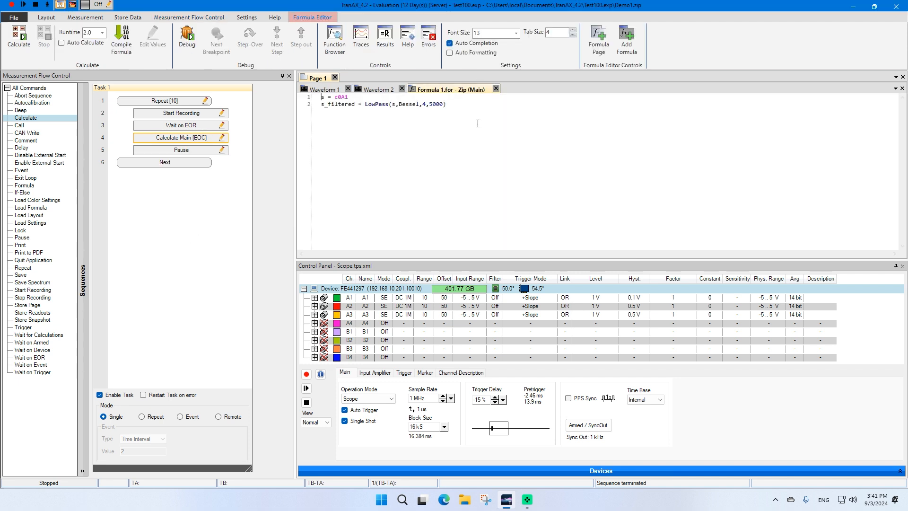
pyautogui.doubleClick(340, 97)
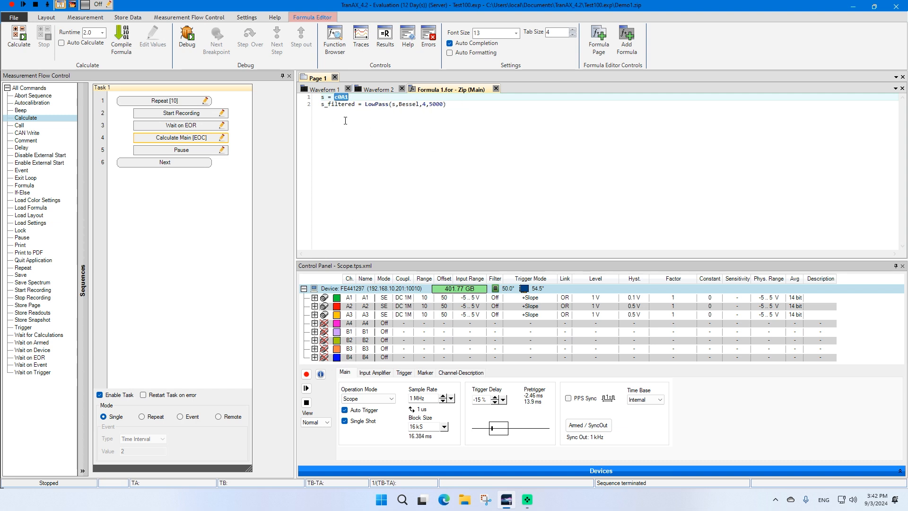
pyautogui.click(313, 89)
pyautogui.click(378, 89)
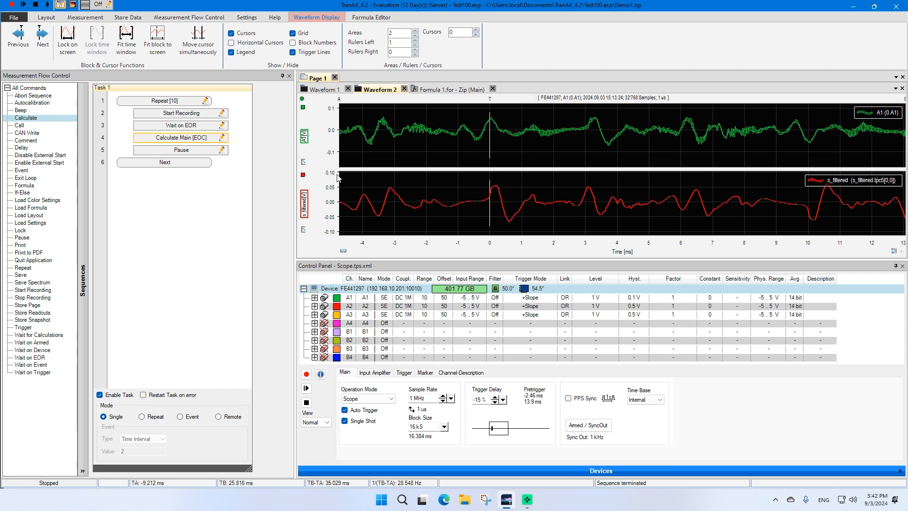
# Execute the sequence with Waveform 2 in view, continue past four Change DUT pauses, and abort at the fifth.
pyautogui.click(186, 223)
pyautogui.click(16, 41)
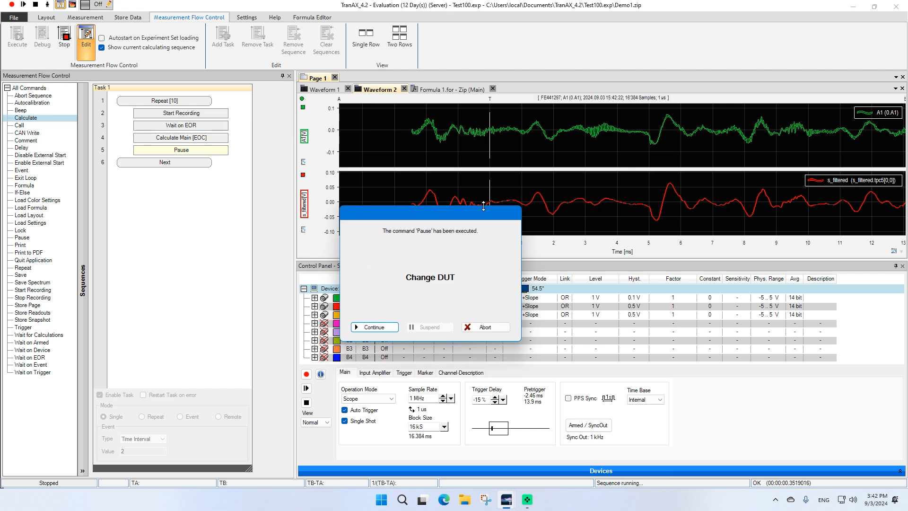
pyautogui.moveTo(477, 213); pyautogui.dragTo(310, 191)
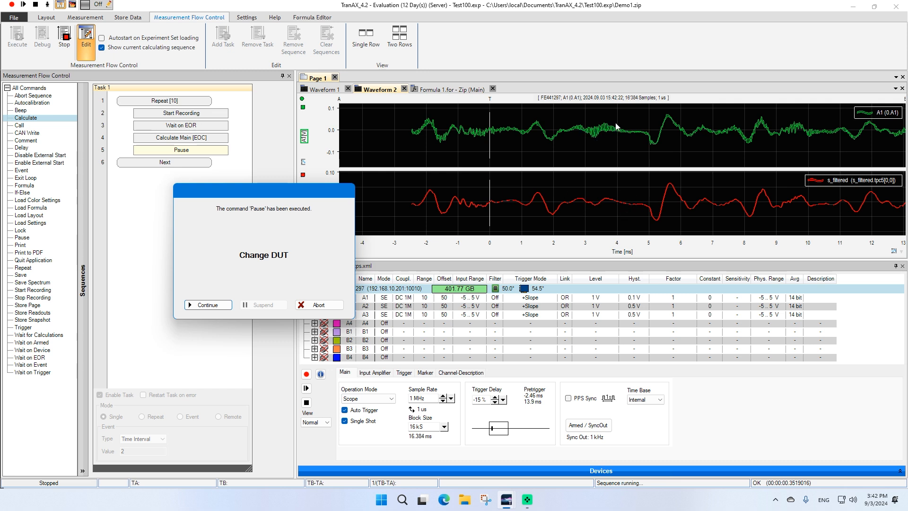
pyautogui.click(208, 305)
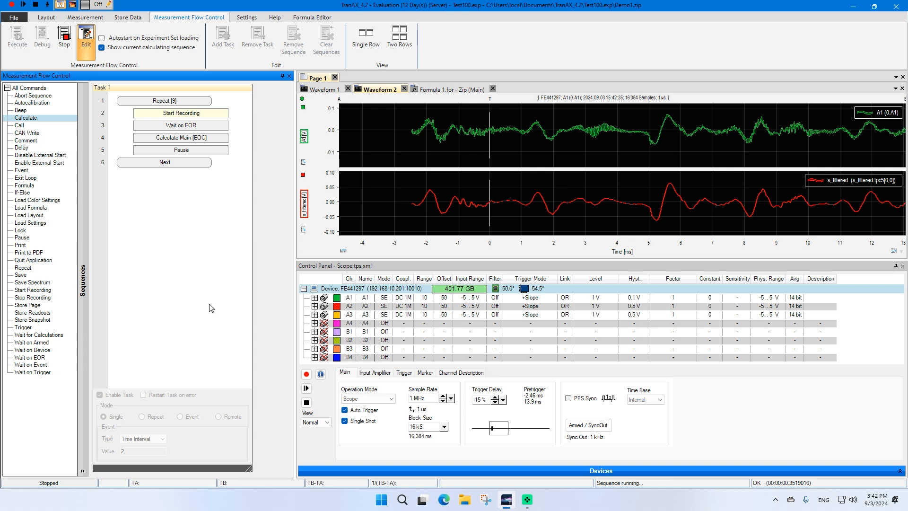
pyautogui.click(211, 307)
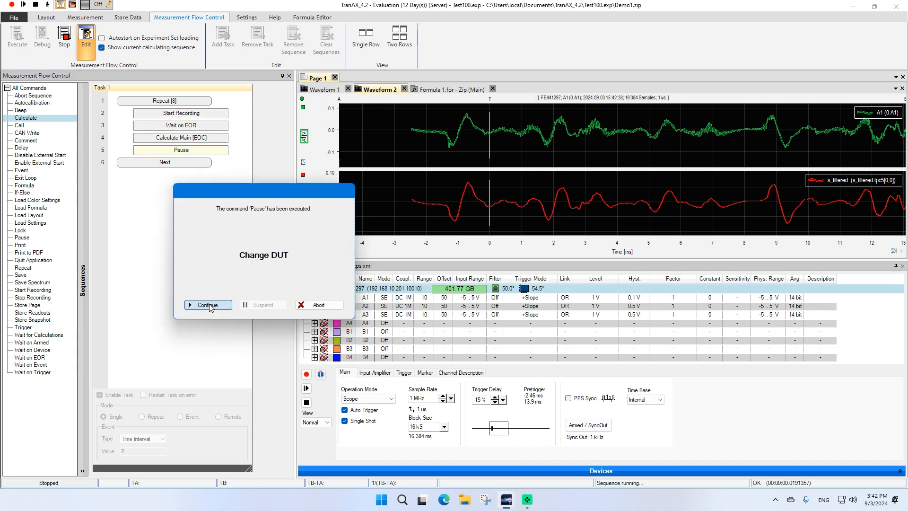
pyautogui.click(211, 307)
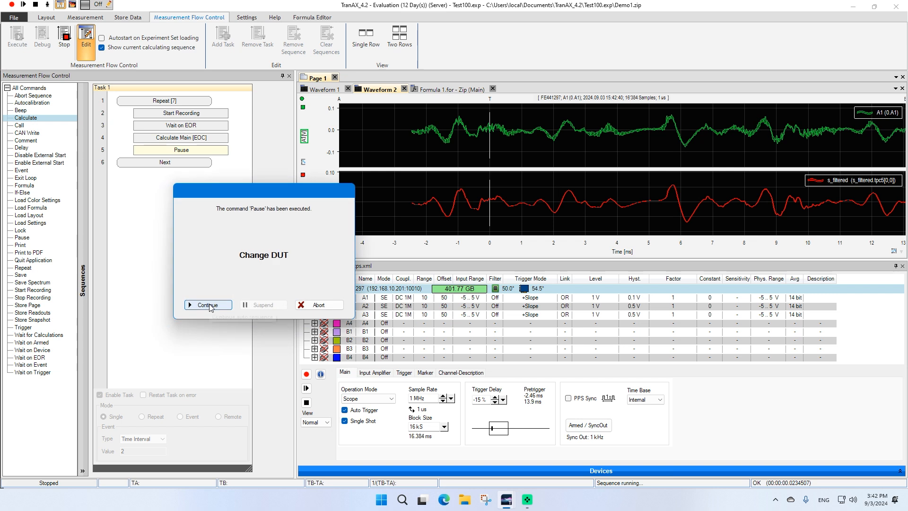
pyautogui.click(211, 307)
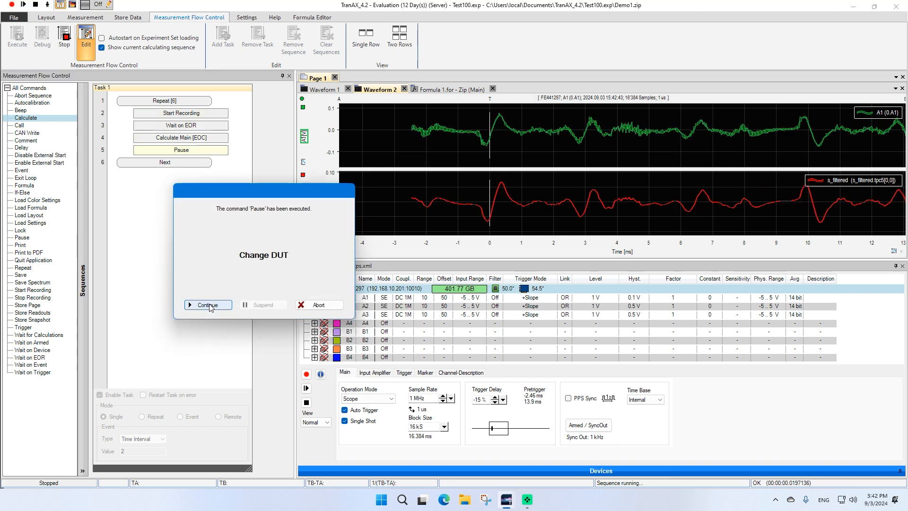
pyautogui.click(318, 305)
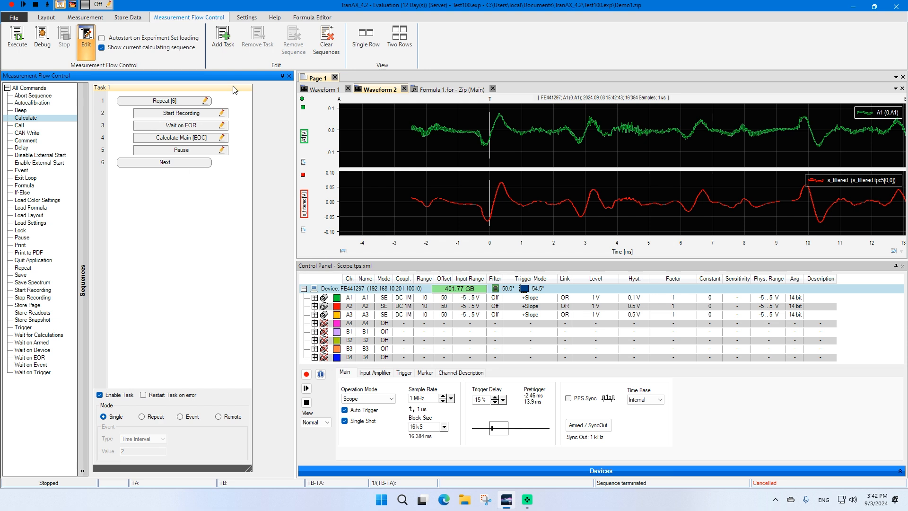
# Add the line m = Mean(s_filtered) to Formula 1, below the low-pass filter with an empty line between.
pyautogui.click(438, 91)
pyautogui.click(452, 105)
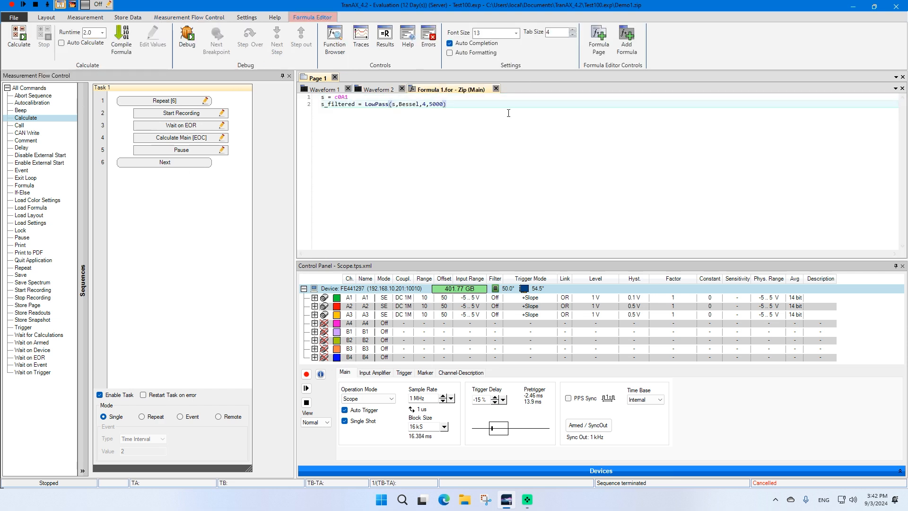
pyautogui.press('Return')
pyautogui.press('Return')
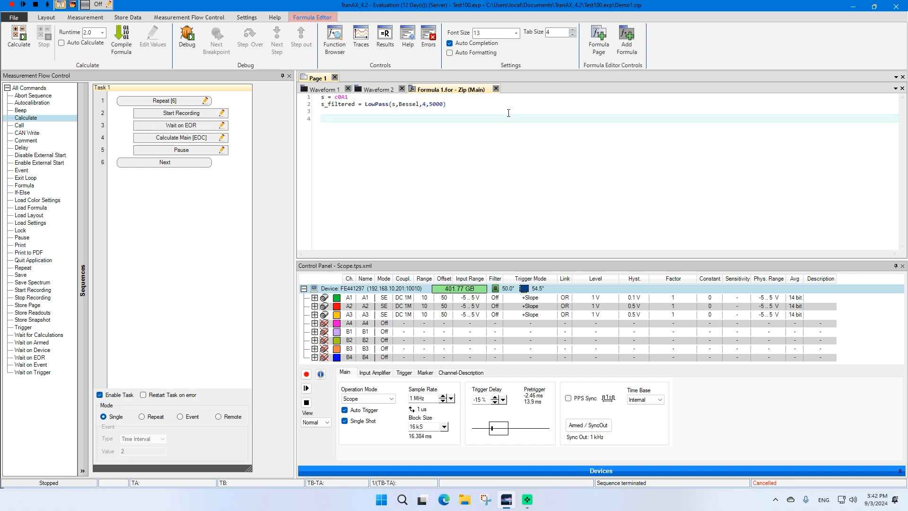
pyautogui.write('m')
pyautogui.hotkey('alt', 'shift')
pyautogui.write('= Mean')
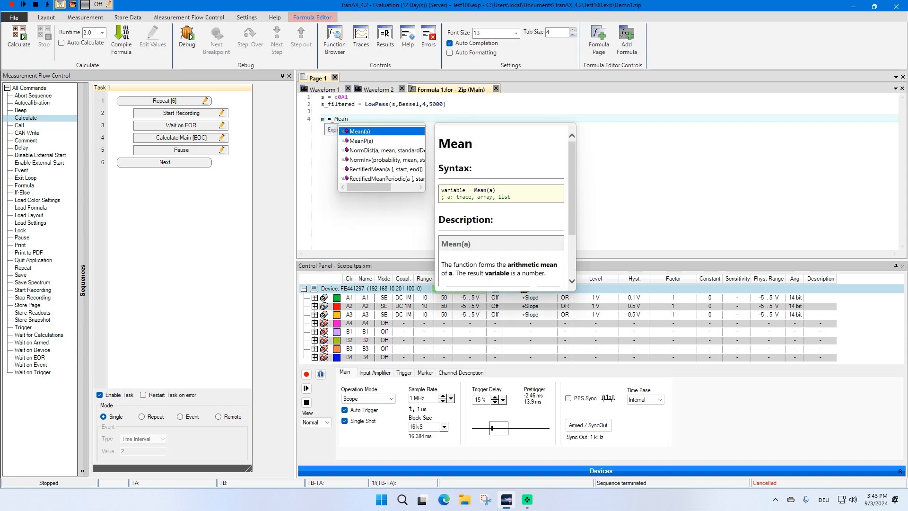
pyautogui.write('(s_filt')
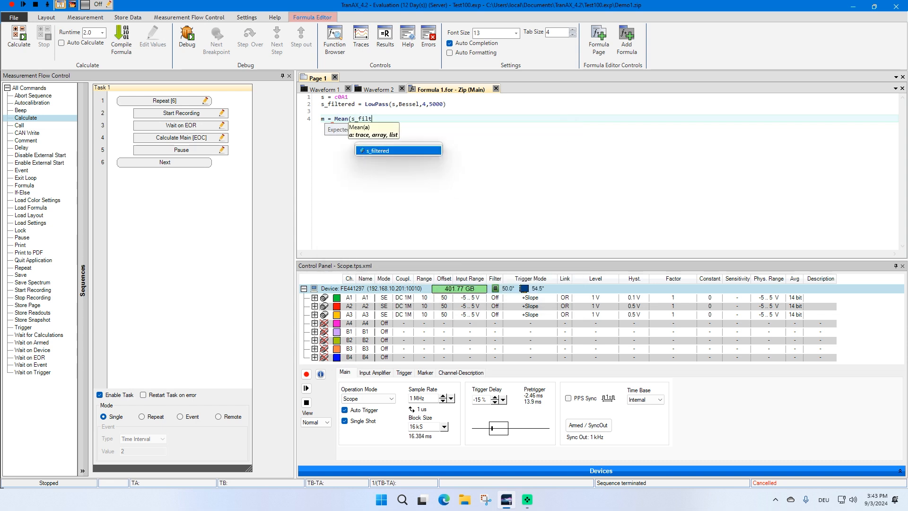
pyautogui.press('Return')
pyautogui.write(')')
pyautogui.press('Return')
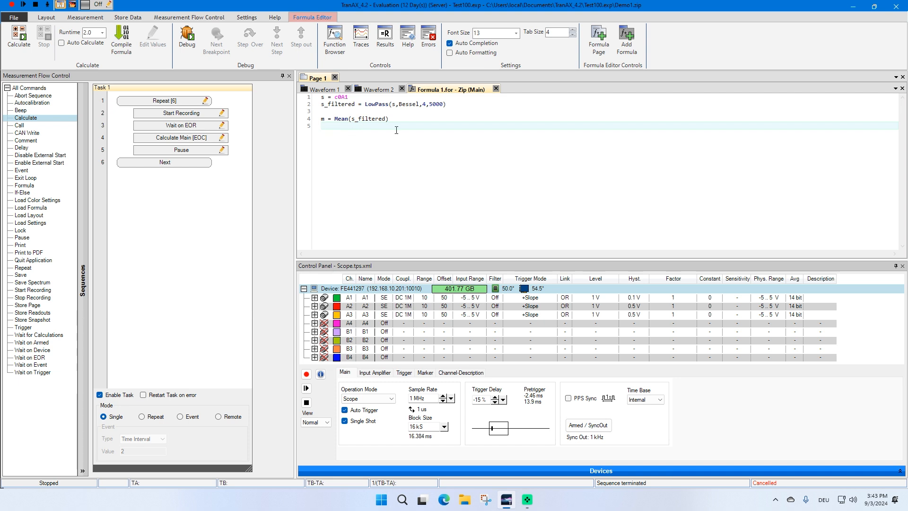
# Add the line WriteLine("MyCalculations.txt", Tabulator, m) below the mean calculation in Formula 1.
pyautogui.write('Write')
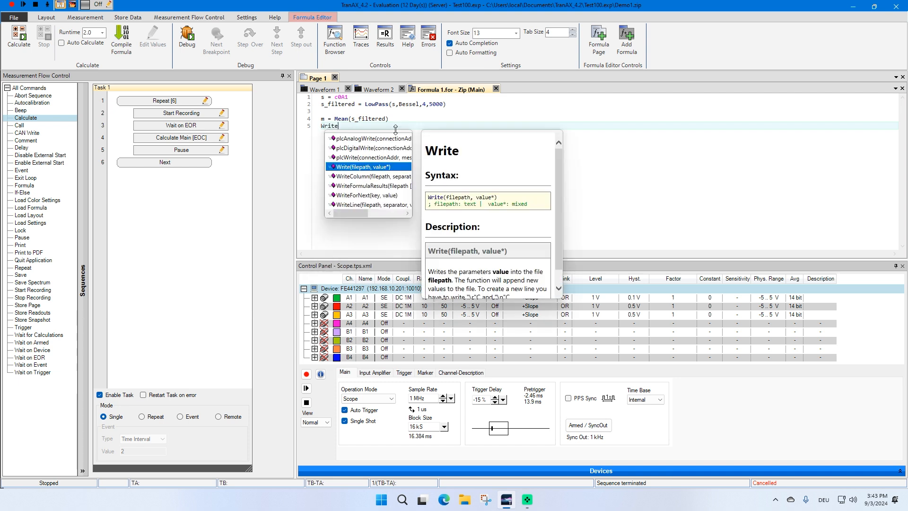
pyautogui.write('Lin')
pyautogui.press('Return')
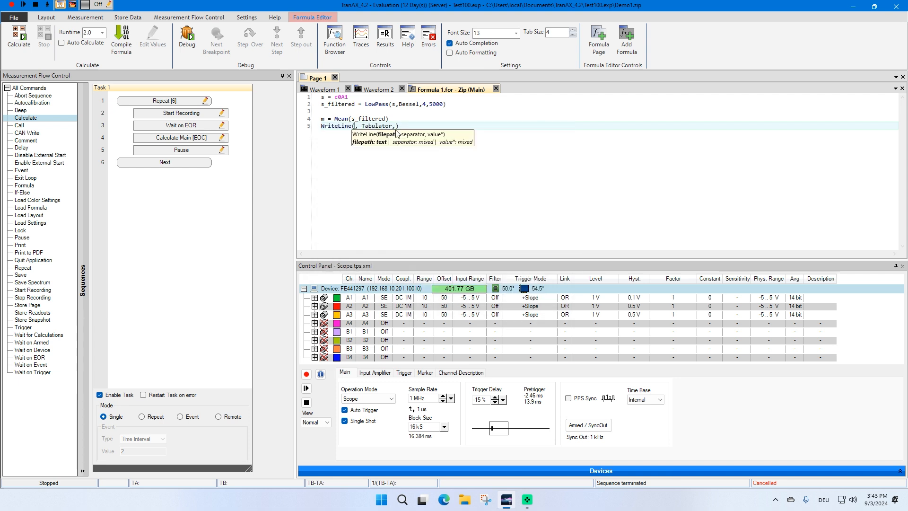
pyautogui.write('MyCalculations.txt')
pyautogui.press('Right')
pyautogui.press('Right')
pyautogui.press('Right')
pyautogui.press('Right')
pyautogui.press('Right')
pyautogui.press('Right')
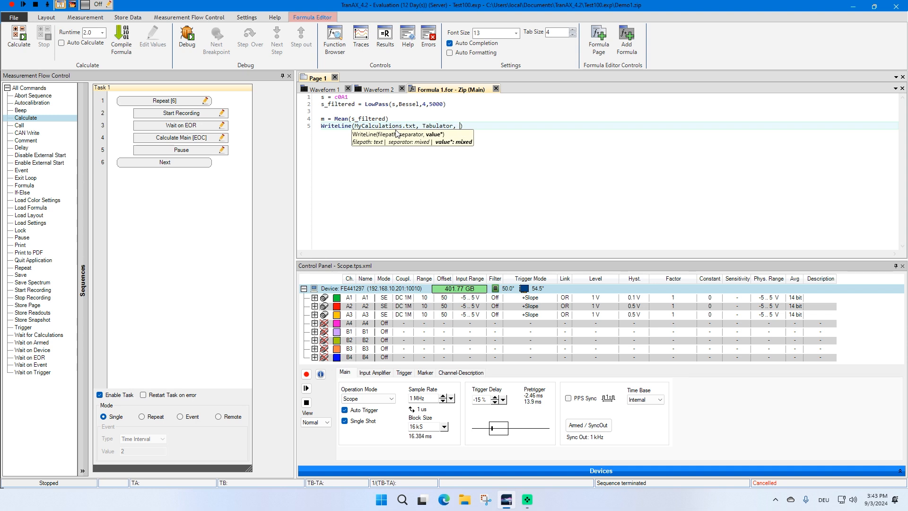
pyautogui.write('m')
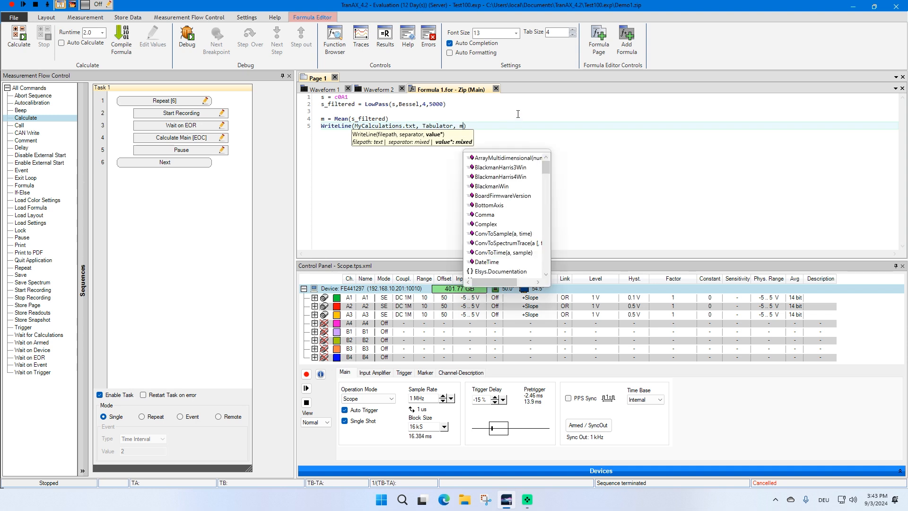
pyautogui.press('Right')
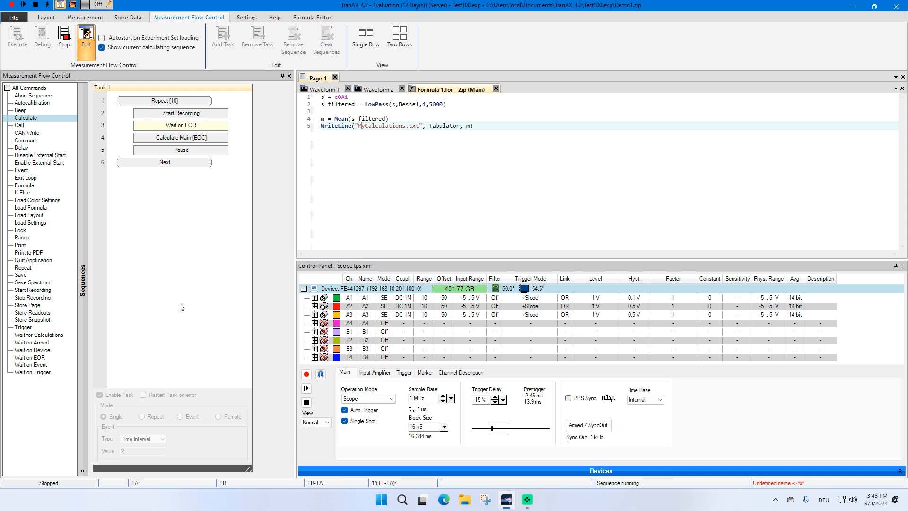
# Run the sequence past three Change DUT pauses and abort at the fourth.
pyautogui.click(207, 304)
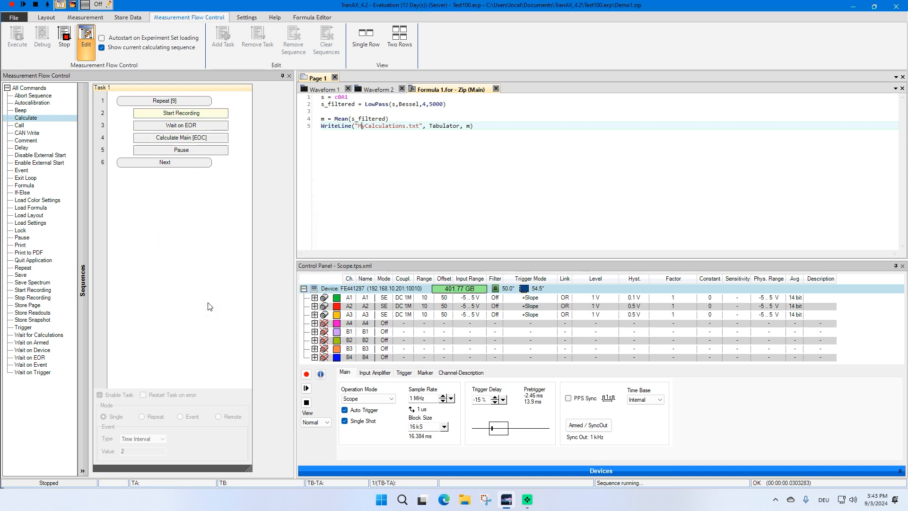
pyautogui.click(209, 305)
pyautogui.click(208, 302)
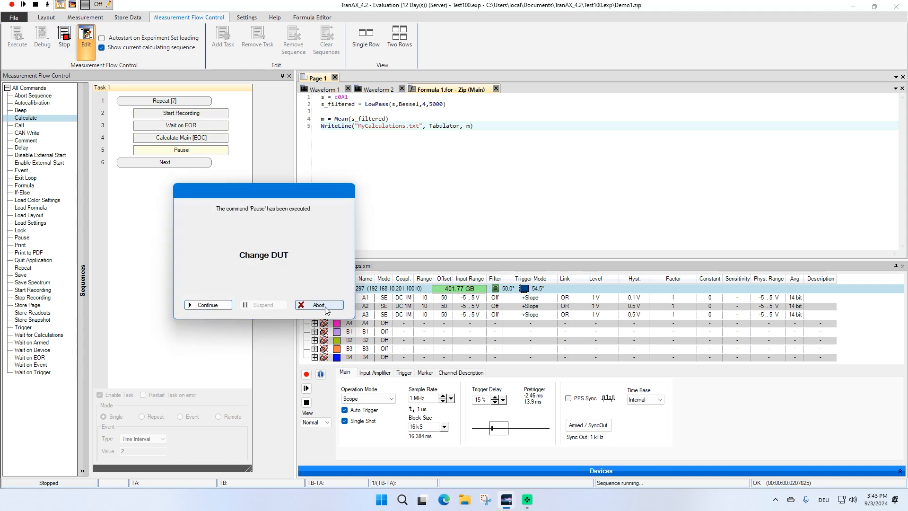
pyautogui.click(320, 307)
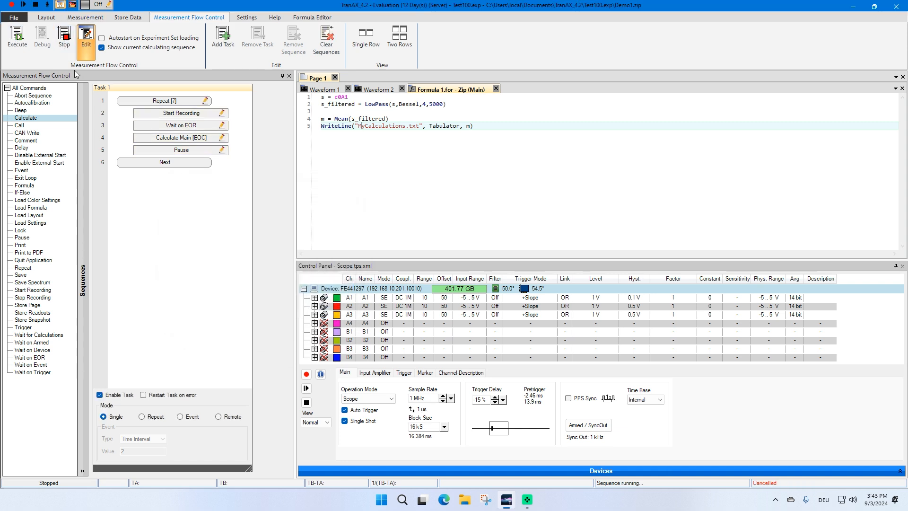
# Open MyCalculations.txt from the experiment's data folder in the Signal Source Browser.
pyautogui.click(72, 5)
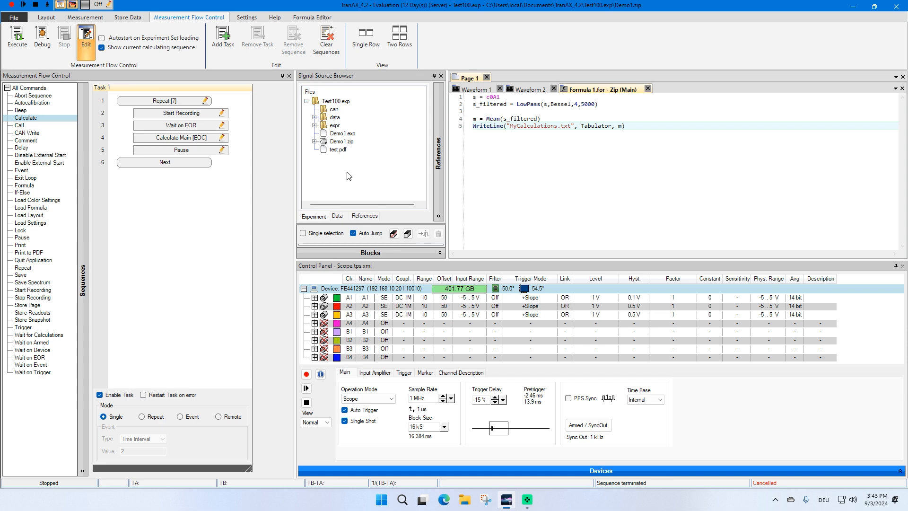
pyautogui.click(313, 119)
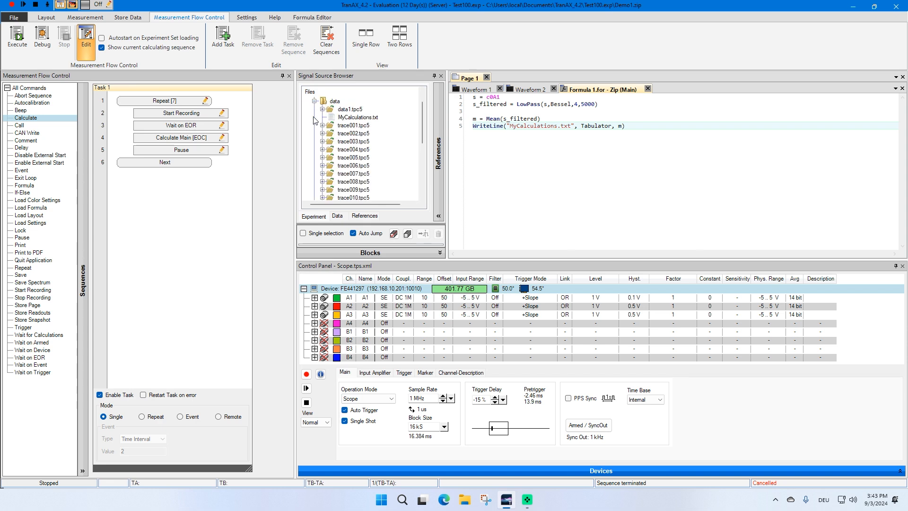
pyautogui.click(357, 118)
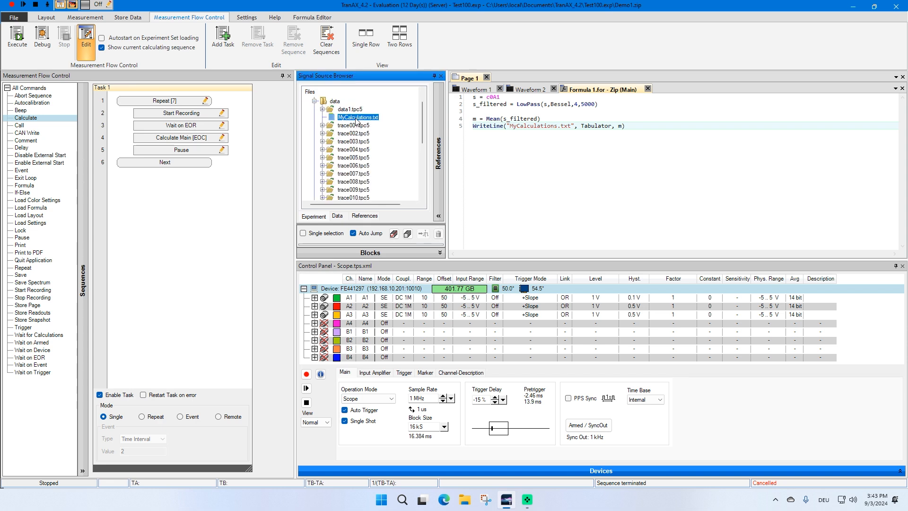
pyautogui.rightClick(357, 122)
pyautogui.click(398, 134)
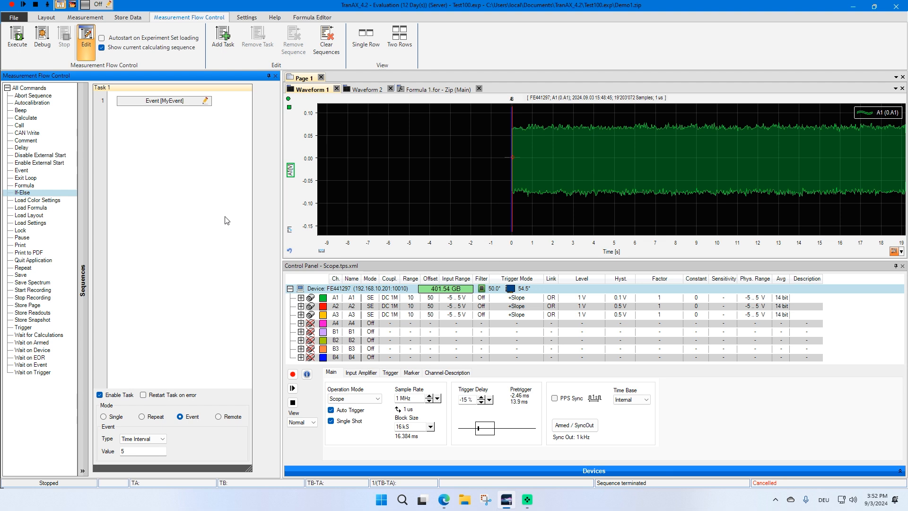
# Widen the Measurement Flow Control area, add a second task, and check the settings of Task 1's Event command.
pyautogui.moveTo(276, 124); pyautogui.dragTo(440, 124)
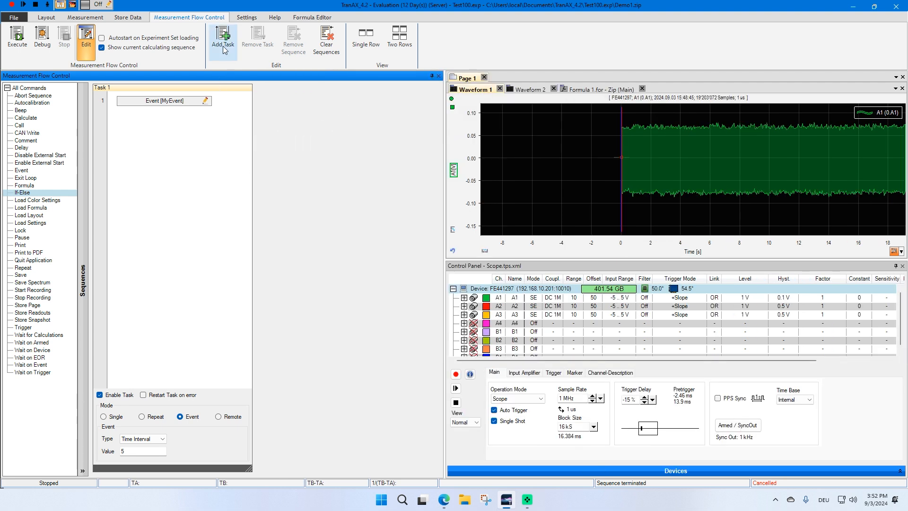
pyautogui.click(222, 42)
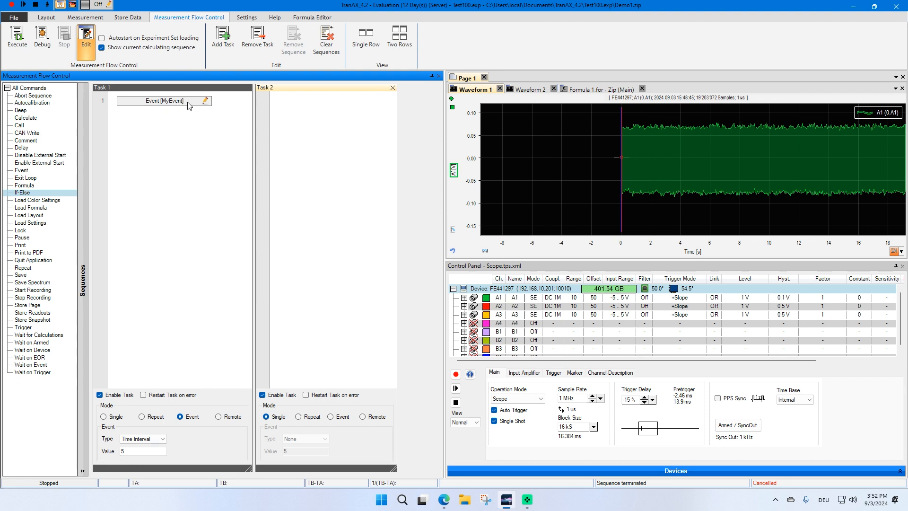
pyautogui.click(204, 100)
pyautogui.click(180, 123)
pyautogui.click(152, 206)
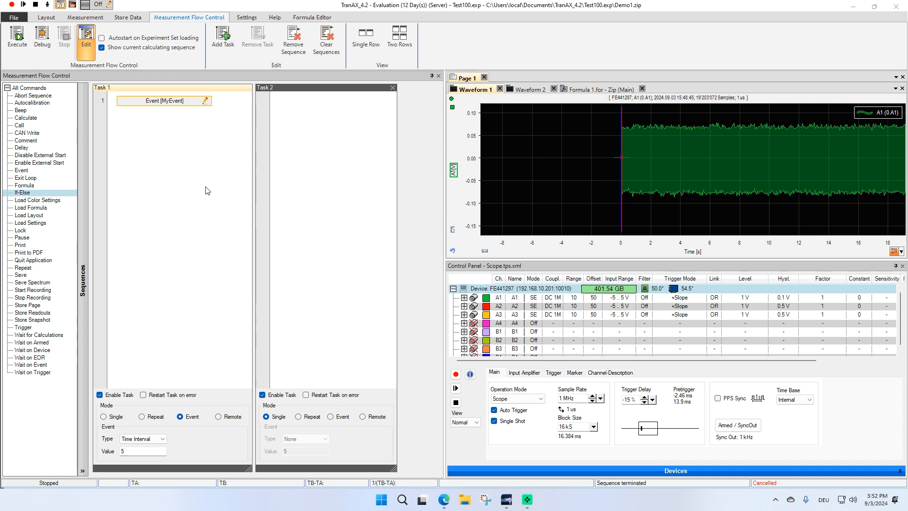
# Add a Wait on Event command to Task 2 with the Event Id MyEvent.
pyautogui.click(317, 171)
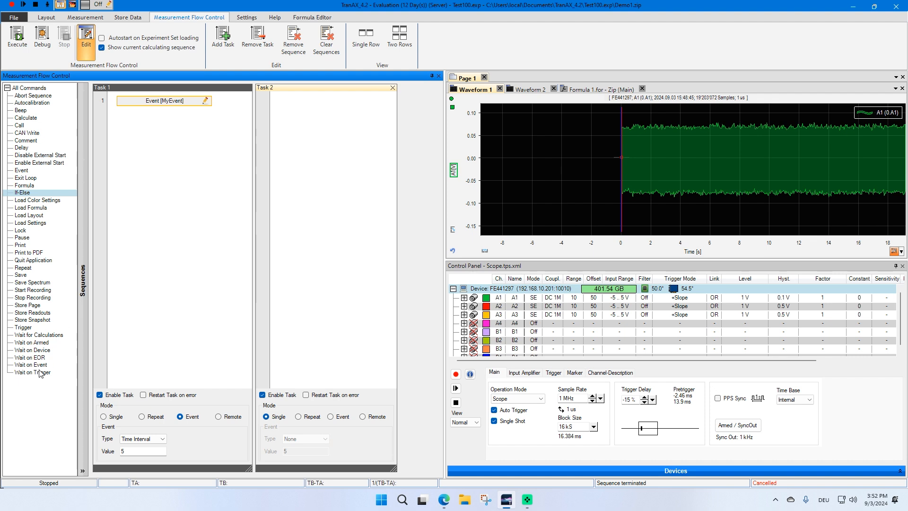
pyautogui.moveTo(29, 368); pyautogui.dragTo(329, 106)
pyautogui.click(367, 101)
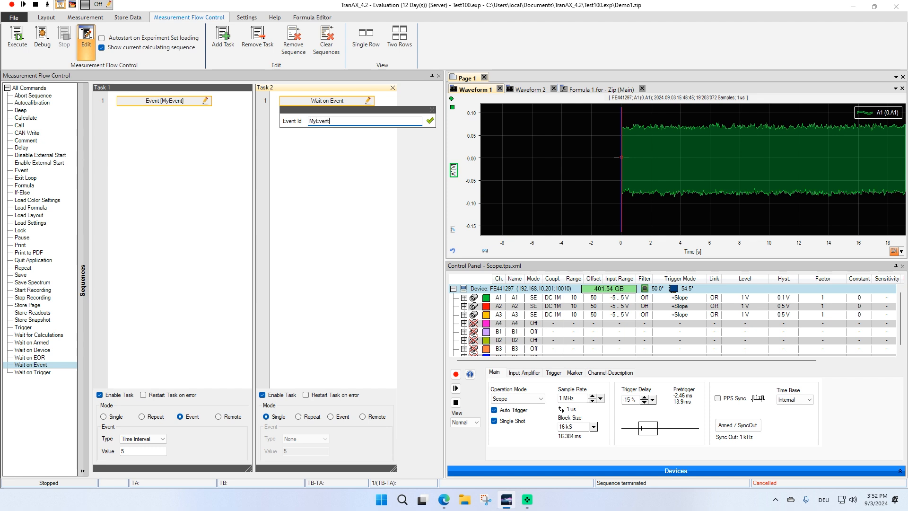
pyautogui.press('Return')
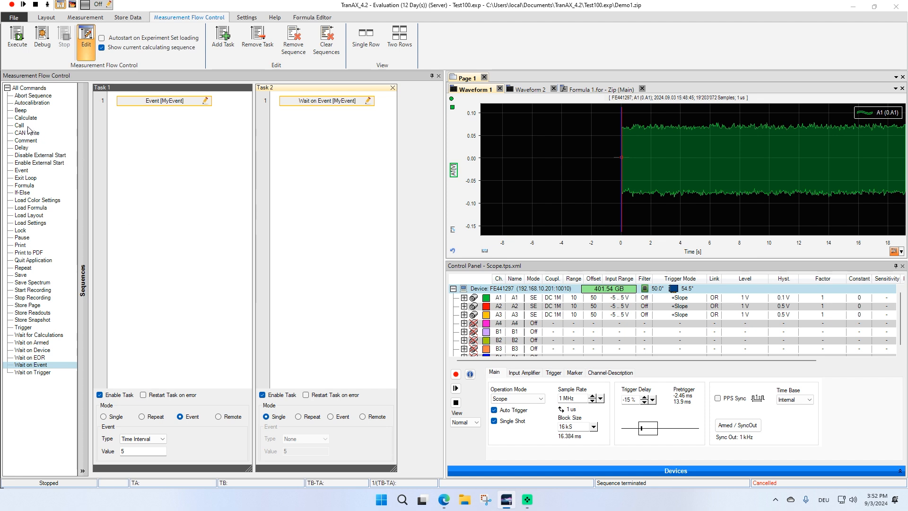
# Add a Pause with the message Done below Wait on Event in Task 2, and run the tasks past that pause.
pyautogui.doubleClick(35, 241)
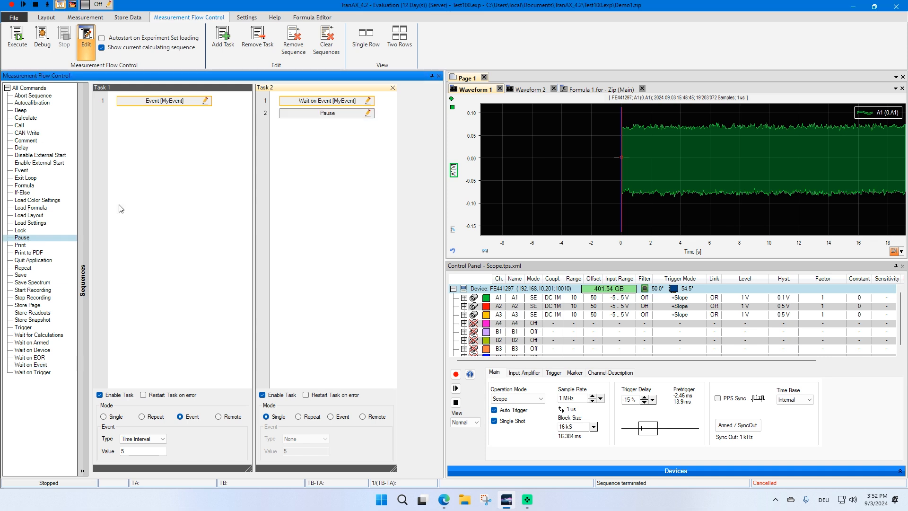
pyautogui.click(368, 114)
pyautogui.write('Done')
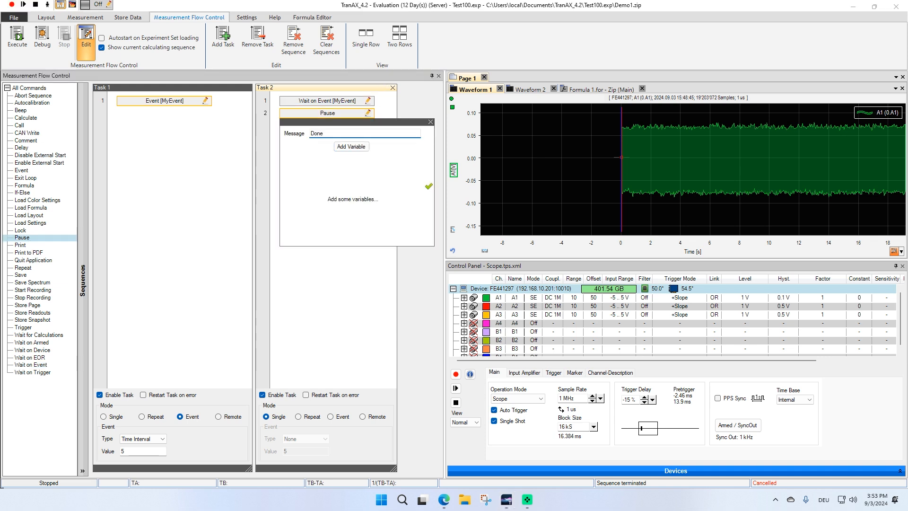
pyautogui.click(326, 302)
pyautogui.click(166, 191)
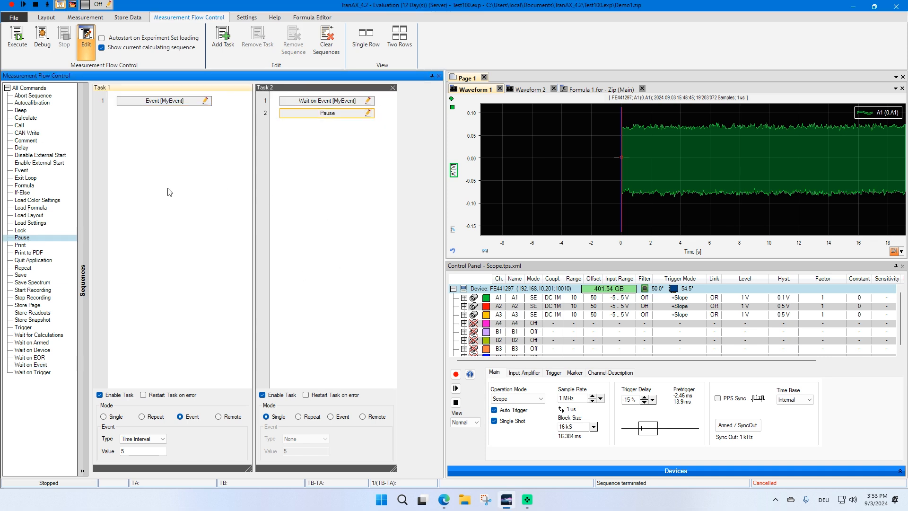
pyautogui.click(17, 41)
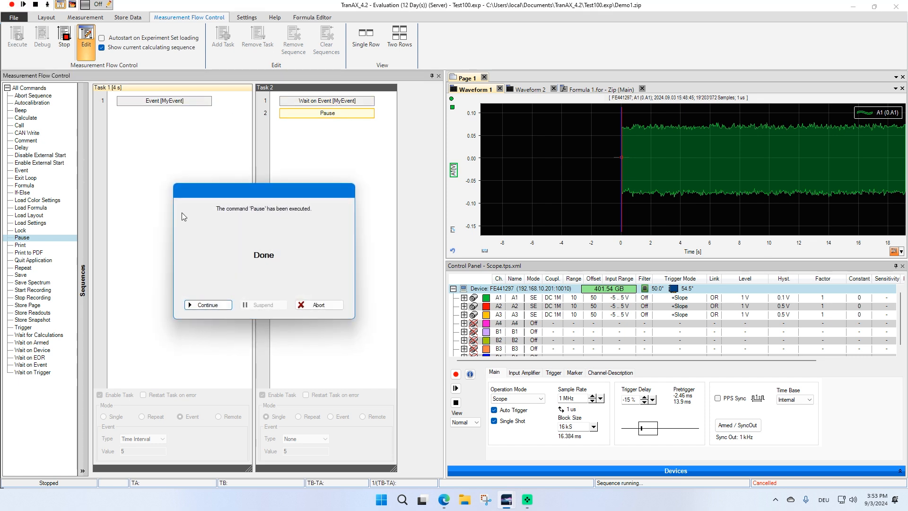
pyautogui.click(214, 304)
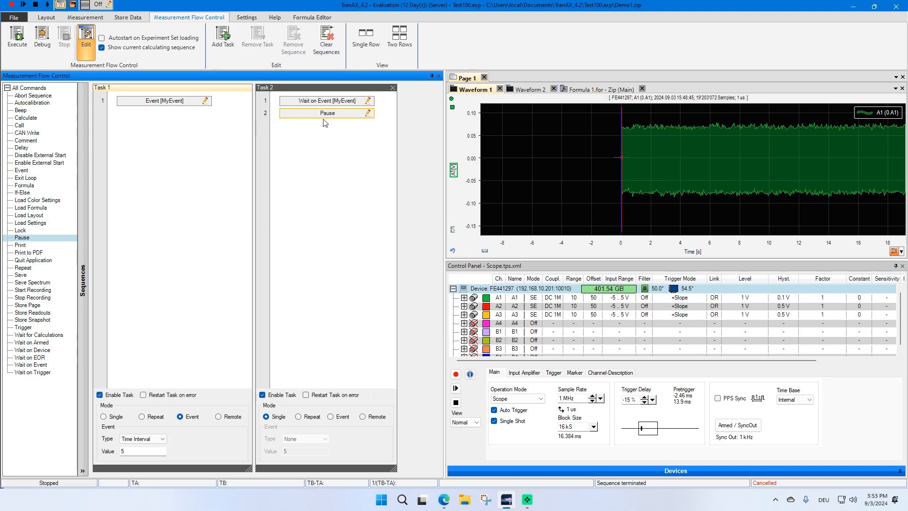
# Set Task 2 to Repeat mode and run the tasks again, continuing past the Done pause.
pyautogui.click(311, 420)
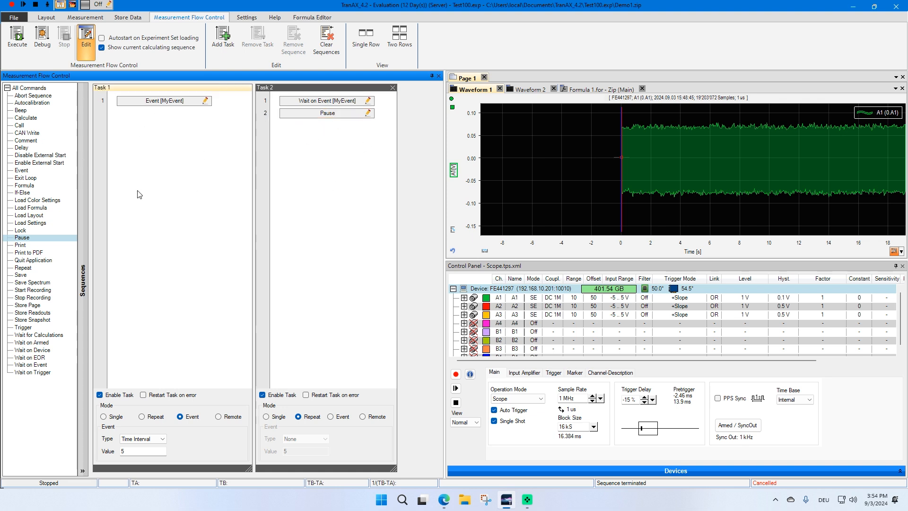
pyautogui.click(17, 40)
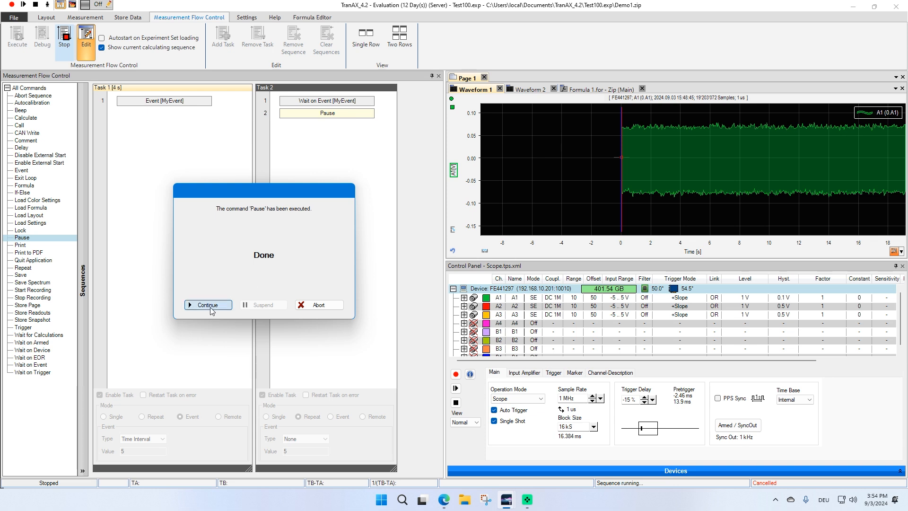
pyautogui.click(211, 309)
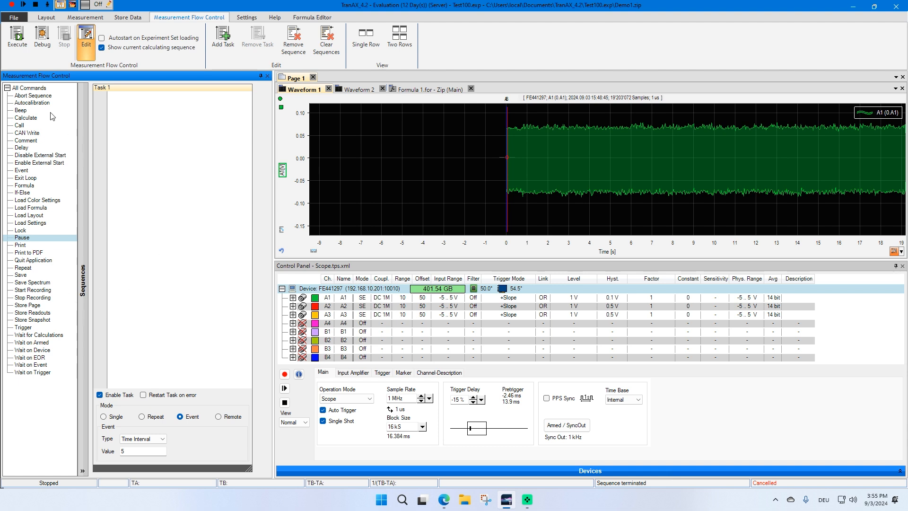
# Save the current hardware settings in the experiment folder as Test1.
pyautogui.click(352, 442)
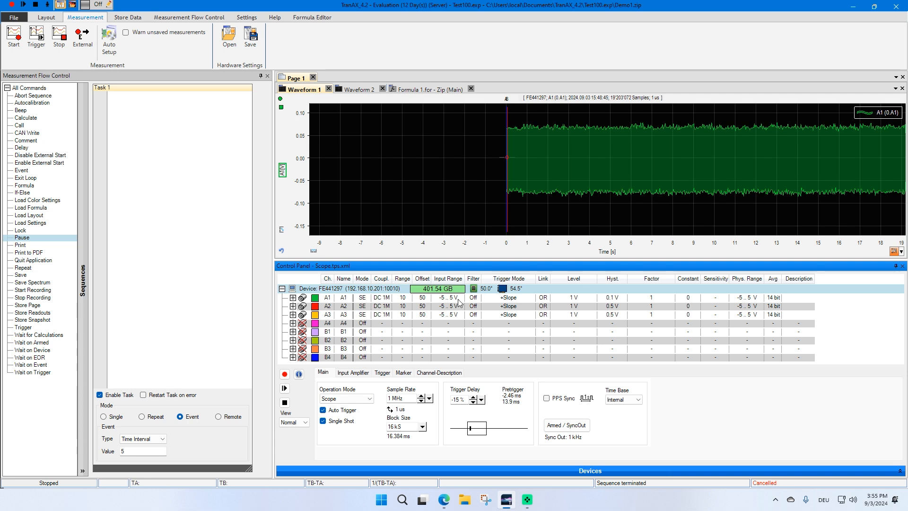
pyautogui.click(15, 17)
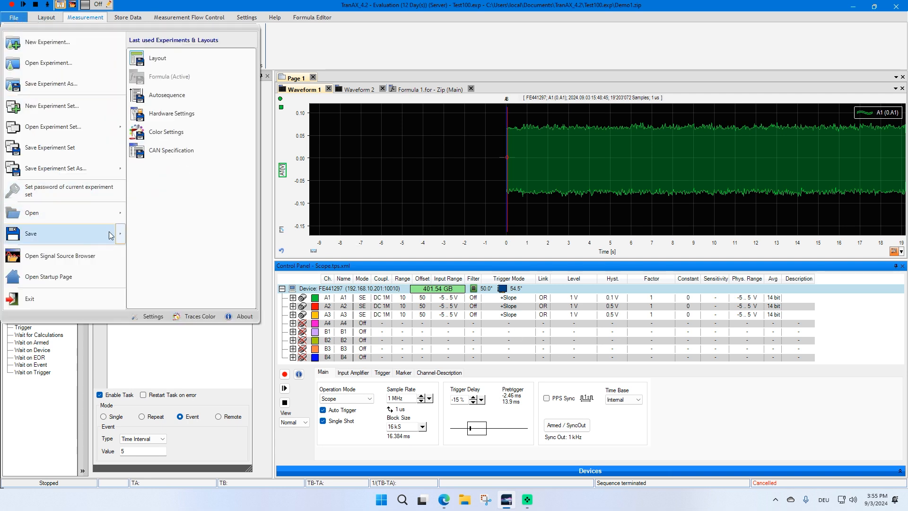
pyautogui.click(182, 113)
pyautogui.write('Test1')
pyautogui.press('Return')
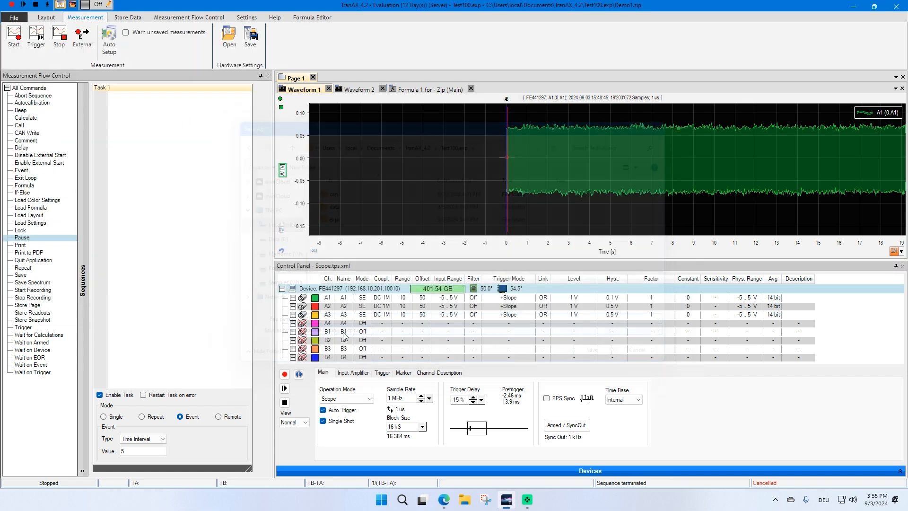
# Set the input range of channels A1 to A3 to 200 mV and their physical scaling factor to 10.
pyautogui.click(398, 315)
pyautogui.keyDown('shift'); pyautogui.click(395, 298); pyautogui.keyUp('shift')
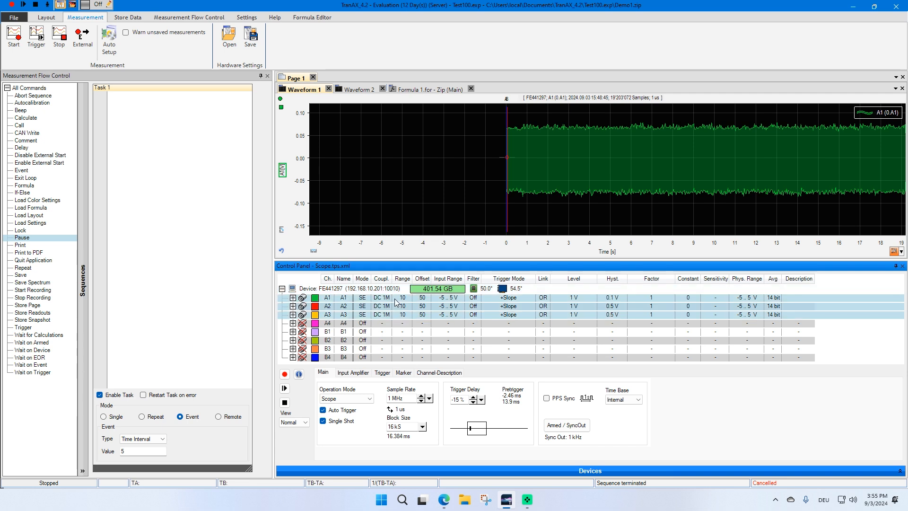
pyautogui.click(353, 373)
pyautogui.click(425, 399)
pyautogui.click(423, 442)
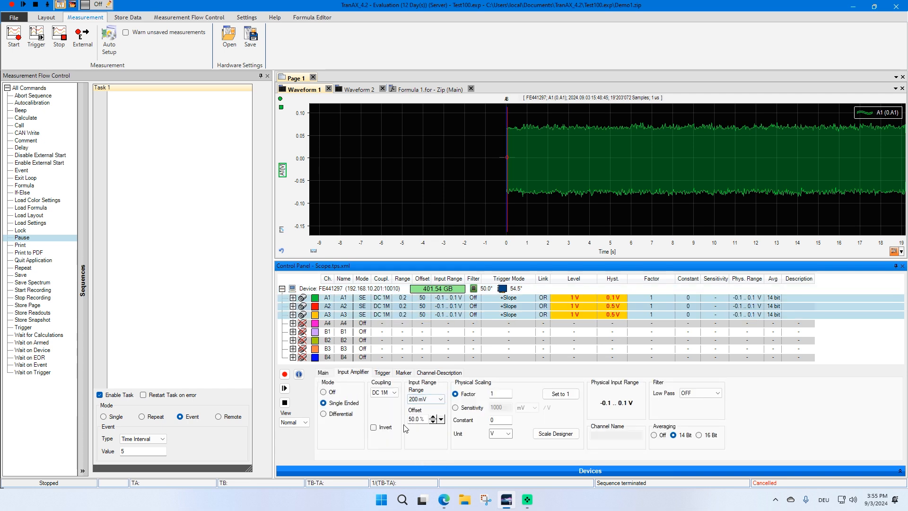
pyautogui.click(503, 393)
pyautogui.write('0')
pyautogui.press('Return')
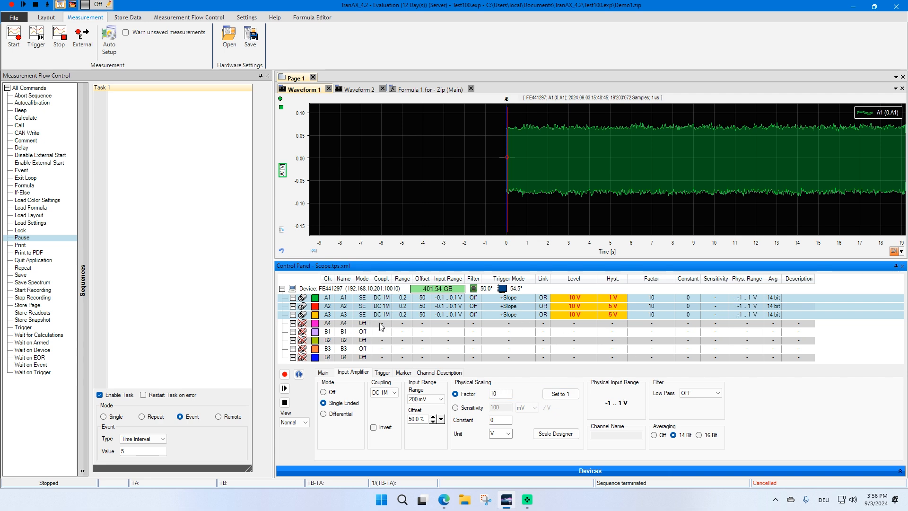
# Enable channel A4 as Single Ended and save the changed hardware settings as Test2.
pyautogui.click(398, 325)
pyautogui.click(342, 405)
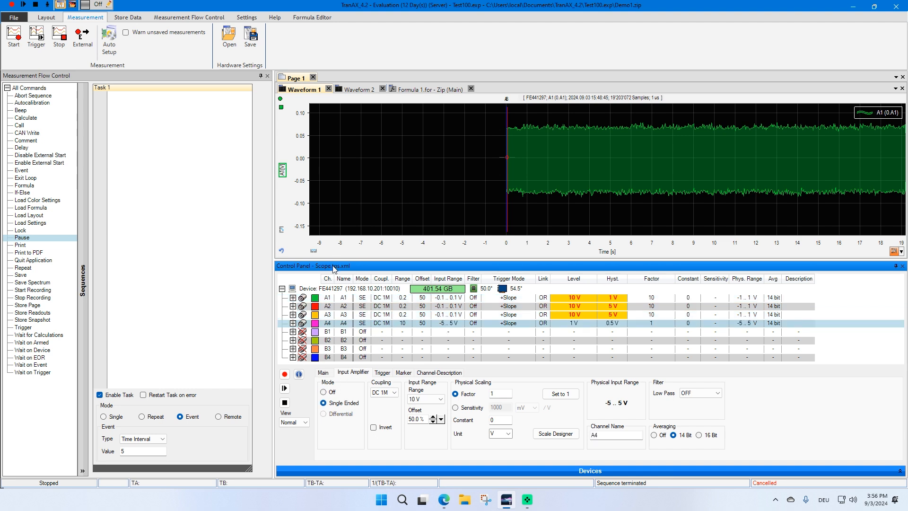
pyautogui.click(14, 18)
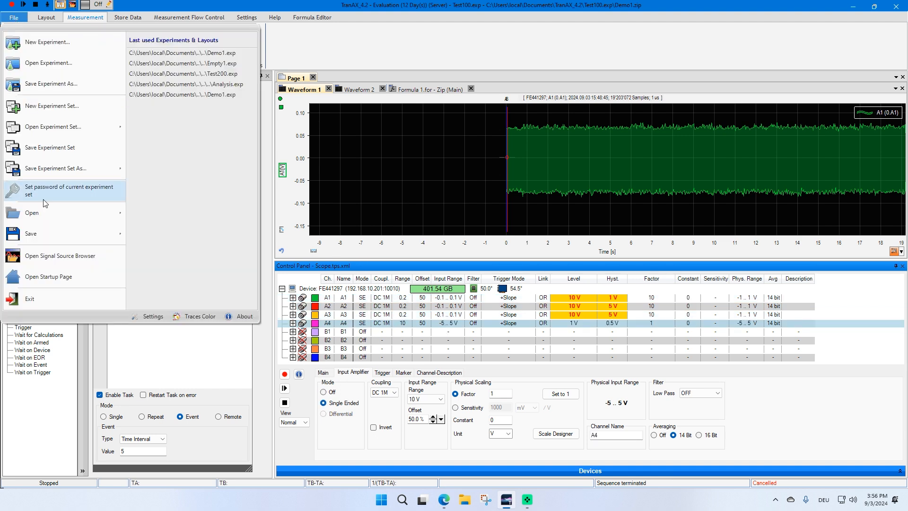
pyautogui.moveTo(85, 231)
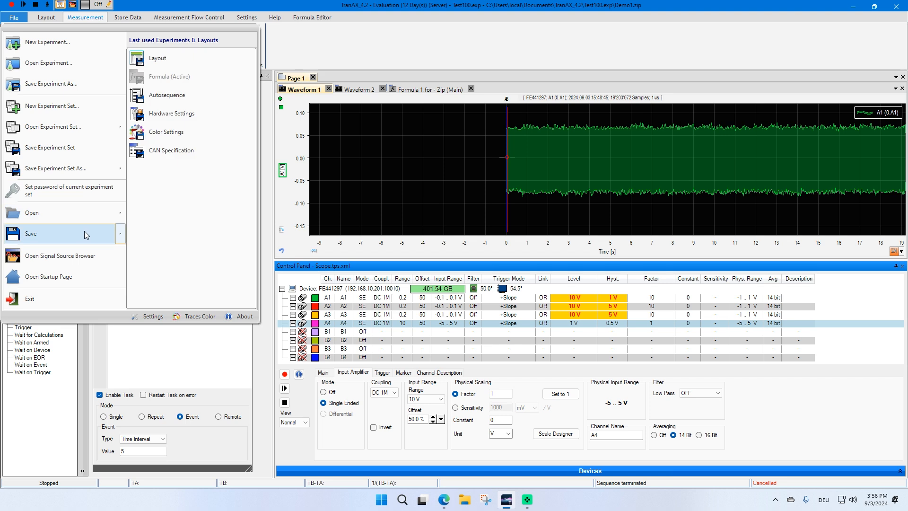
pyautogui.click(177, 113)
pyautogui.write('Test')
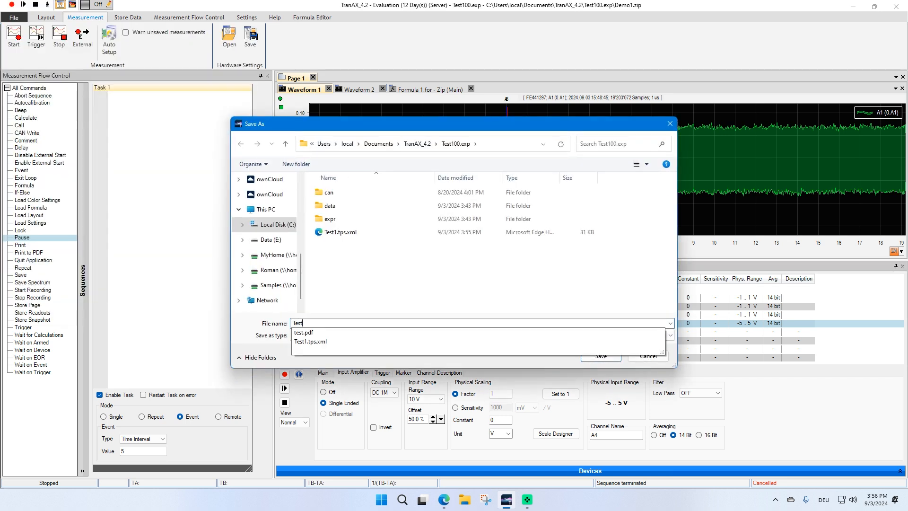
pyautogui.write('2')
pyautogui.press('Return')
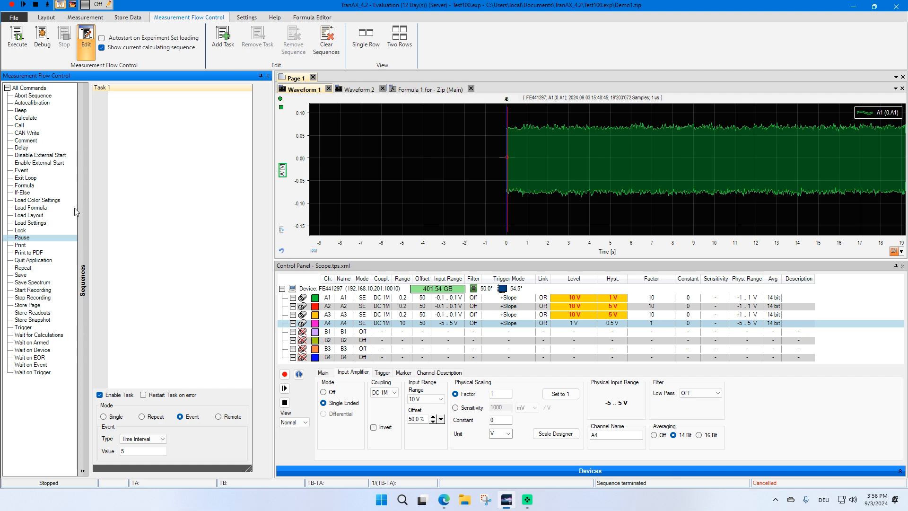
# Add a Load Settings command to the empty Task 1 that loads Test1.tps.xml.
pyautogui.moveTo(30, 224); pyautogui.dragTo(137, 136)
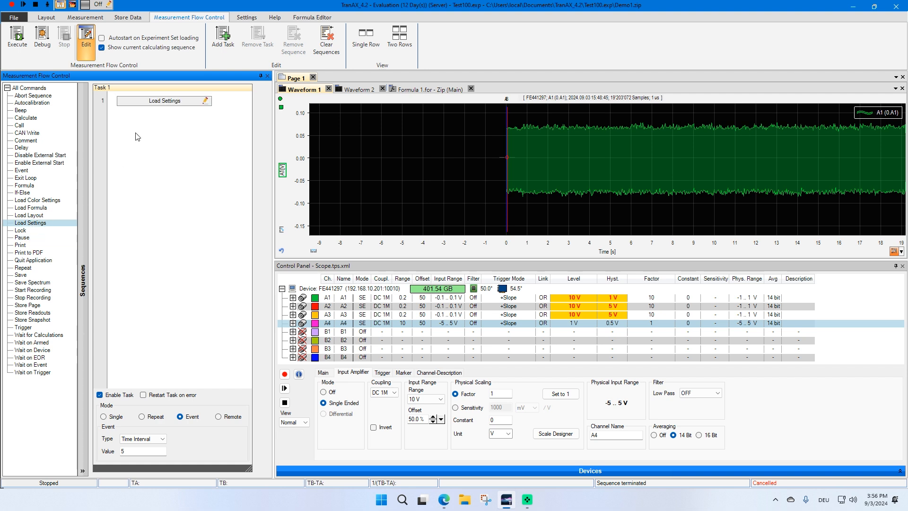
pyautogui.click(204, 101)
pyautogui.click(247, 121)
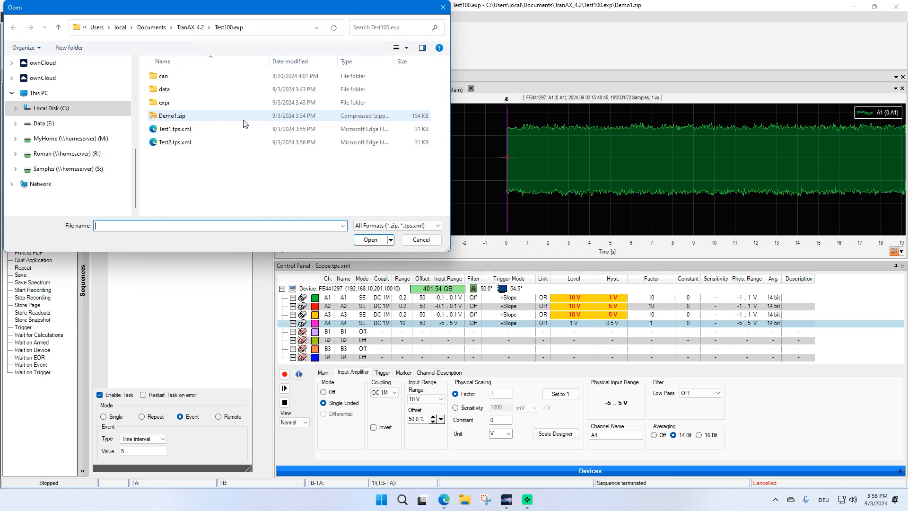
pyautogui.click(222, 129)
pyautogui.click(371, 239)
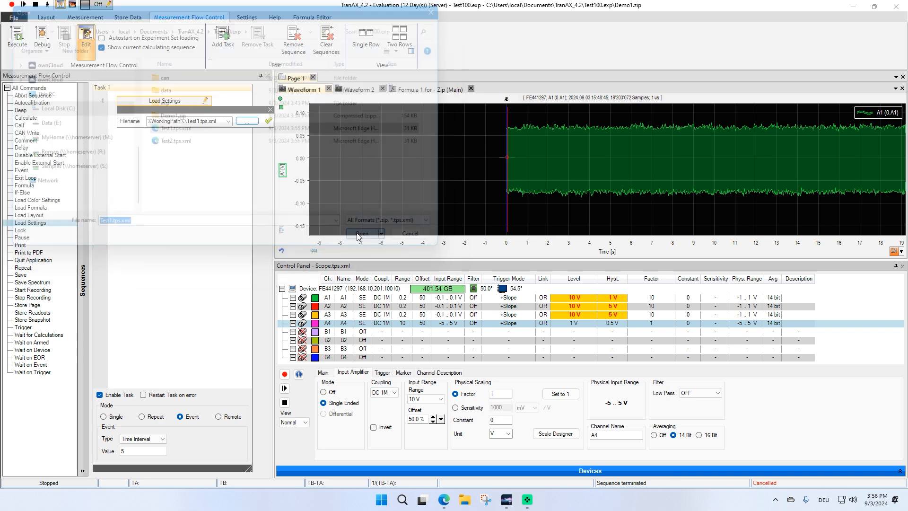
pyautogui.click(170, 167)
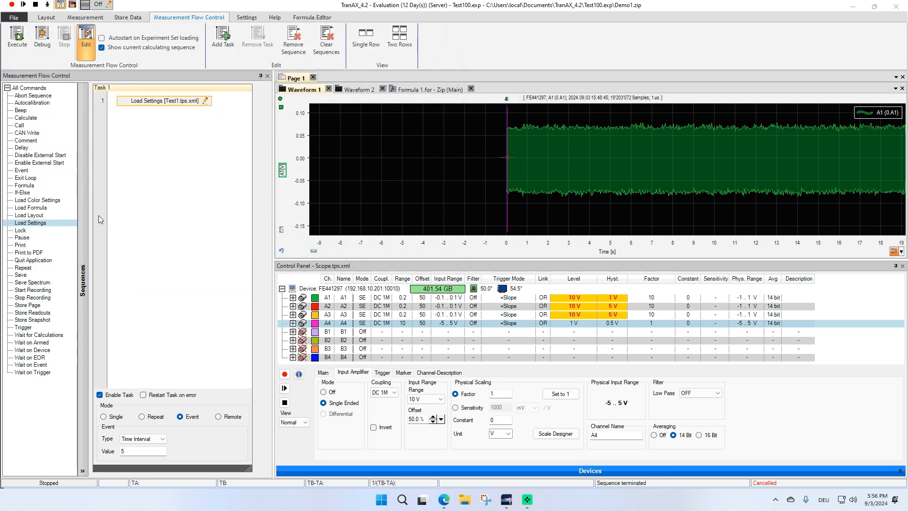
# Add a Start Recording command below Load Settings with Wait on EOR enabled.
pyautogui.moveTo(33, 290); pyautogui.dragTo(168, 164)
pyautogui.click(206, 113)
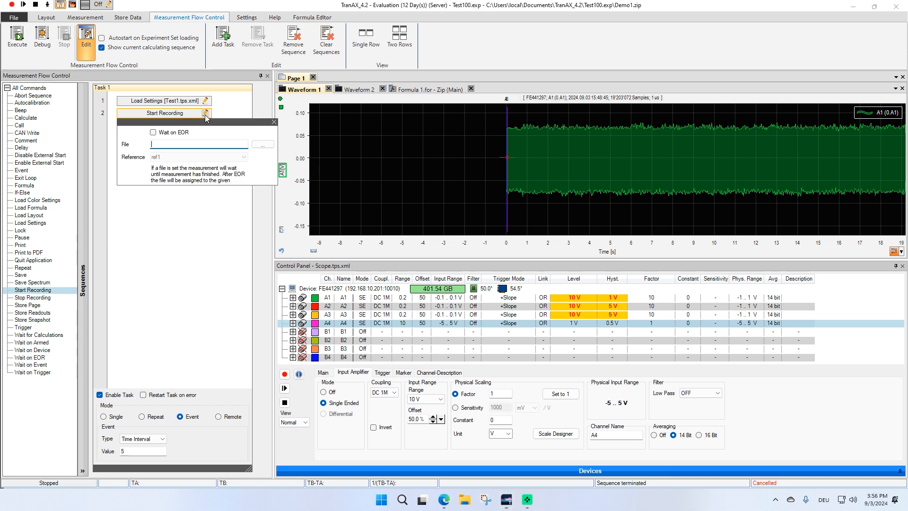
pyautogui.click(153, 133)
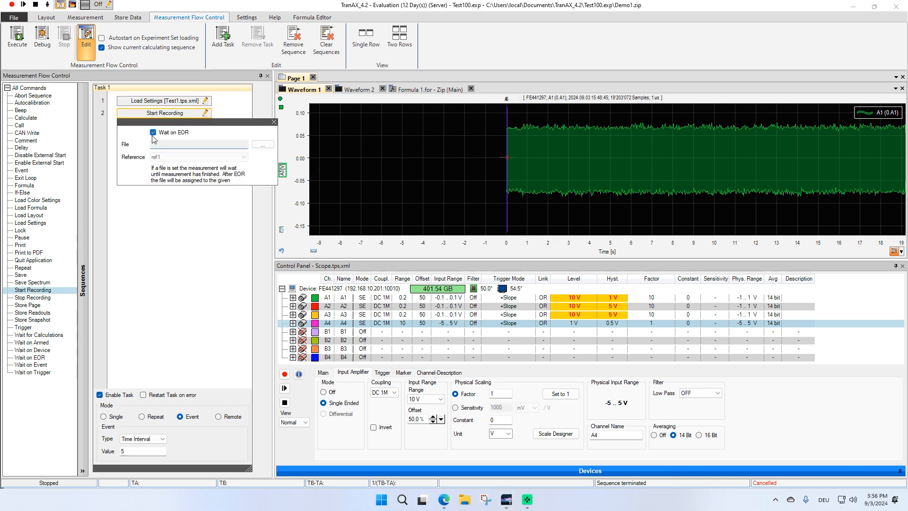
pyautogui.click(191, 232)
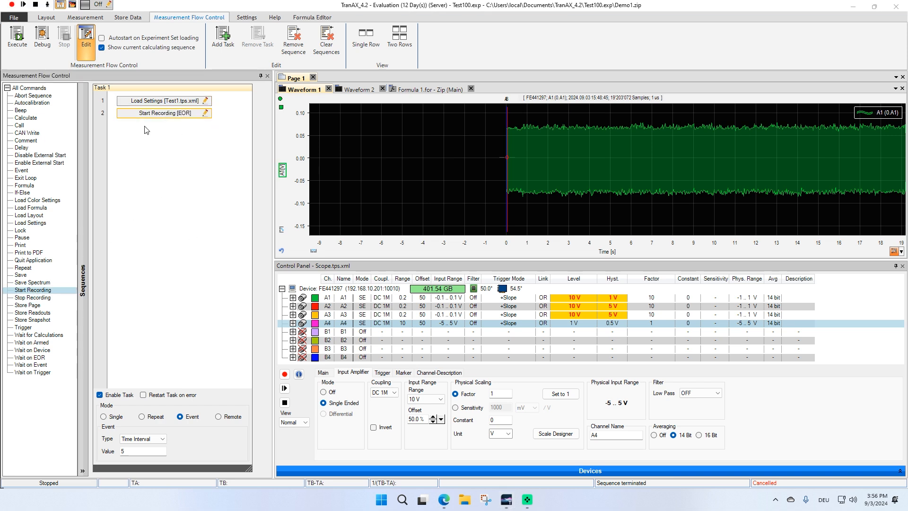
# Add a Repeat loop of 5 cycles to Task 1 and move Start Recording inside it.
pyautogui.doubleClick(23, 268)
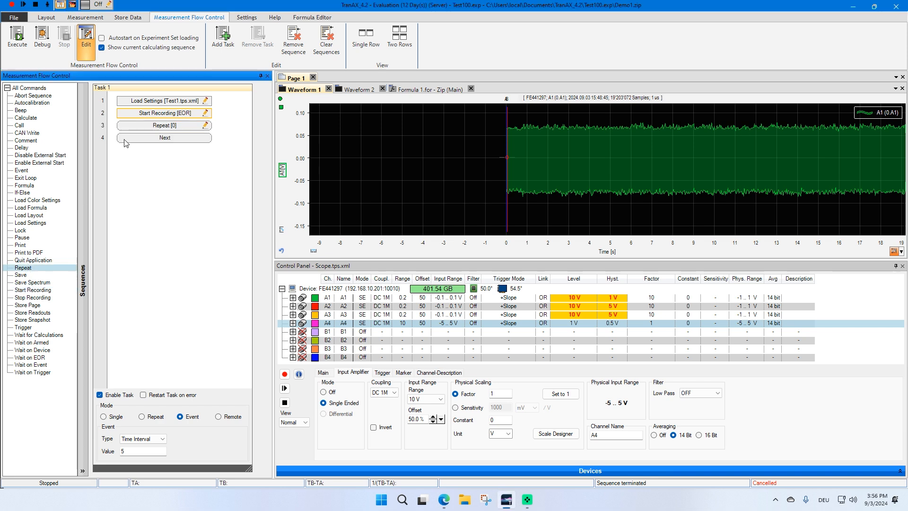
pyautogui.click(205, 126)
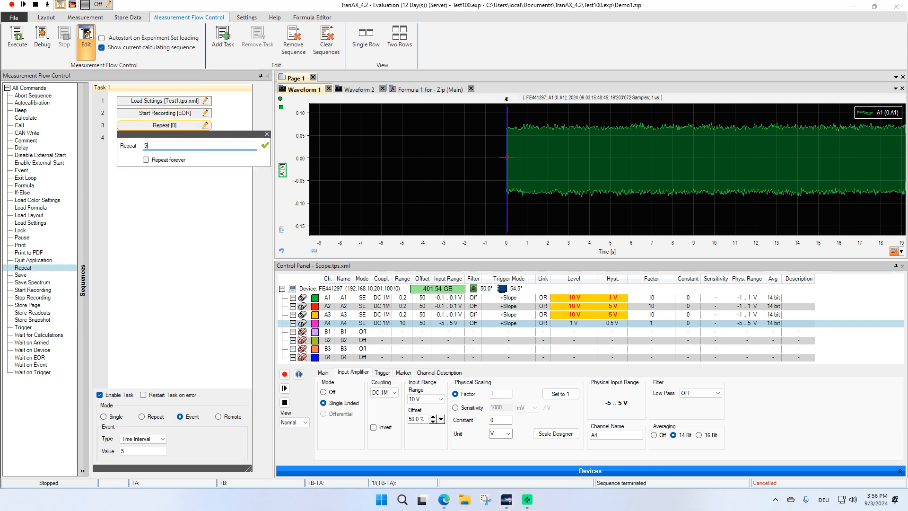
pyautogui.press('Return')
pyautogui.click(179, 116)
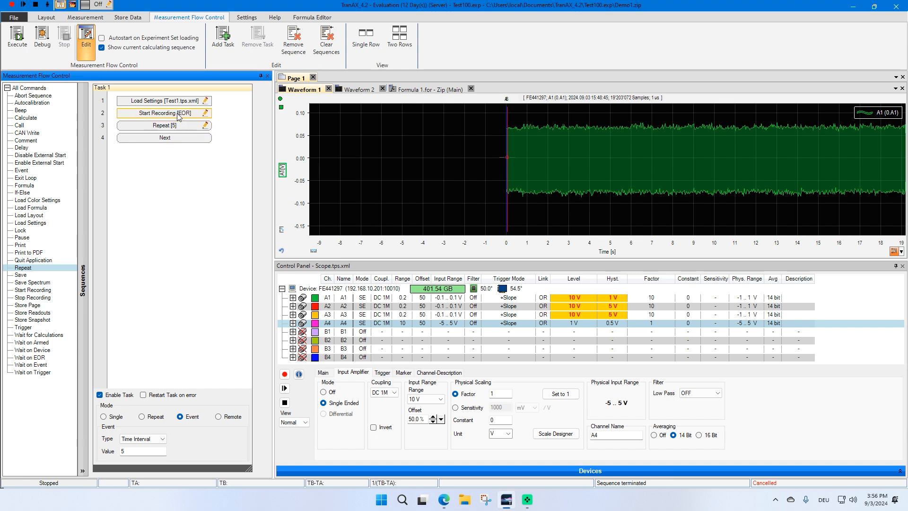
pyautogui.moveTo(175, 118); pyautogui.dragTo(171, 129)
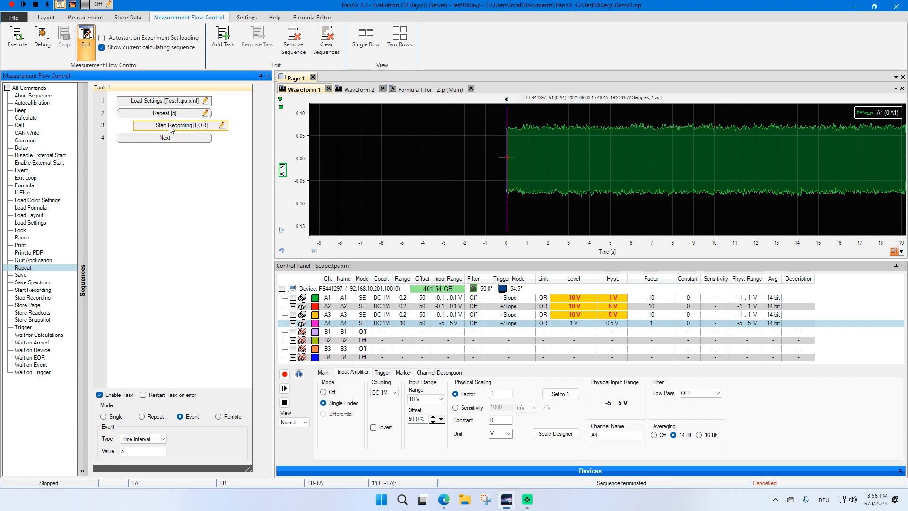
# Add a second Load Settings command after the Repeat loop in Task 1 that loads Test2.tps.xml.
pyautogui.click(178, 180)
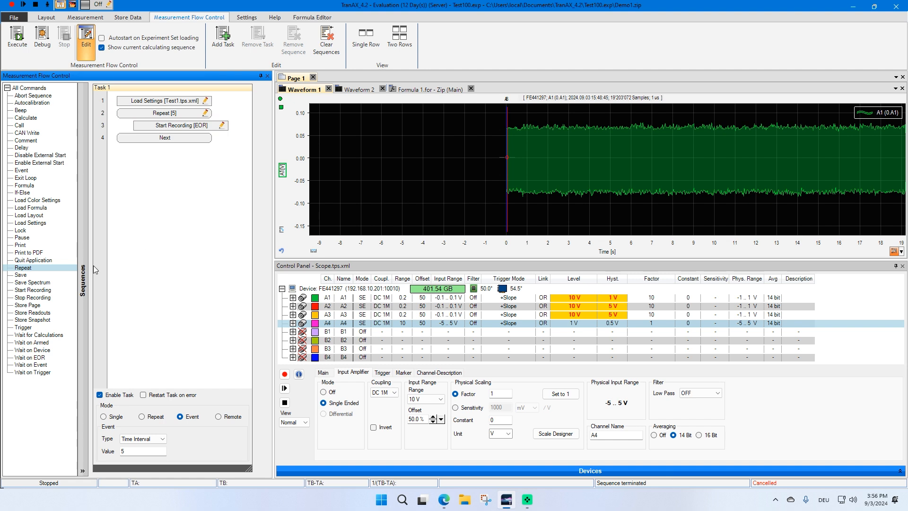
pyautogui.doubleClick(29, 223)
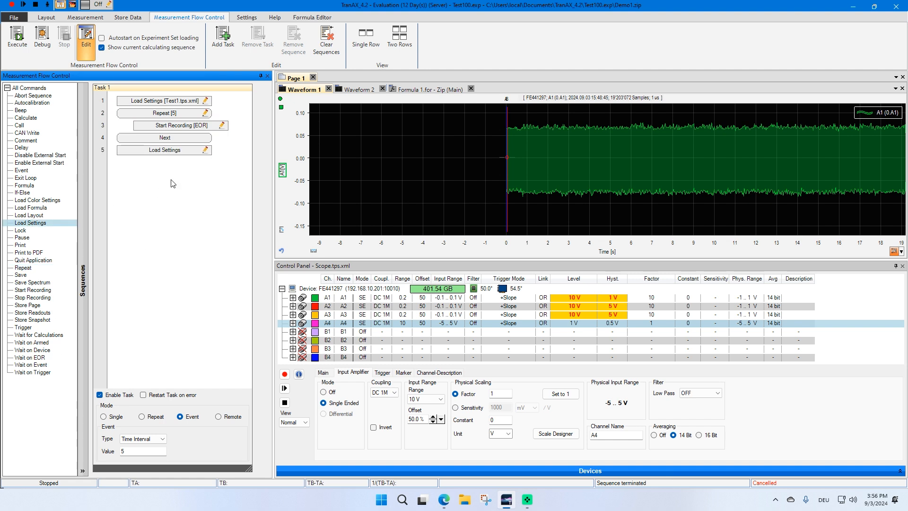
pyautogui.click(206, 150)
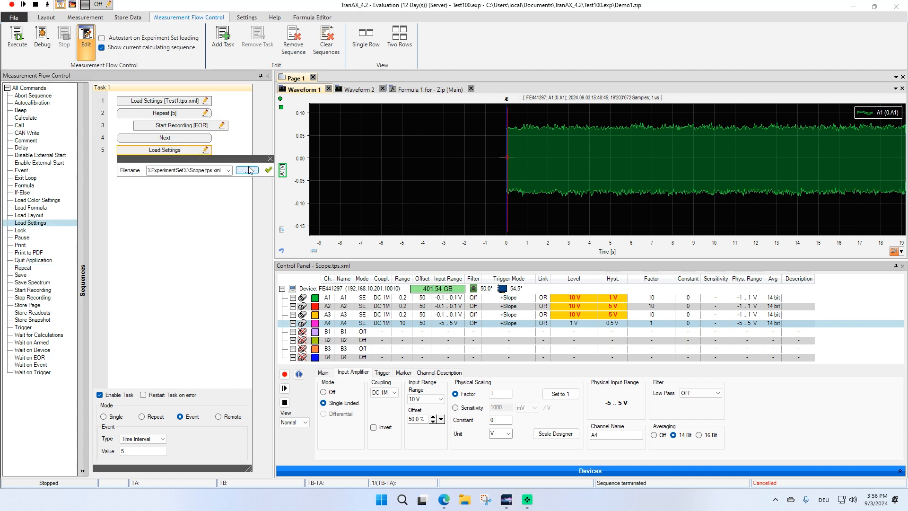
pyautogui.click(238, 166)
pyautogui.click(237, 184)
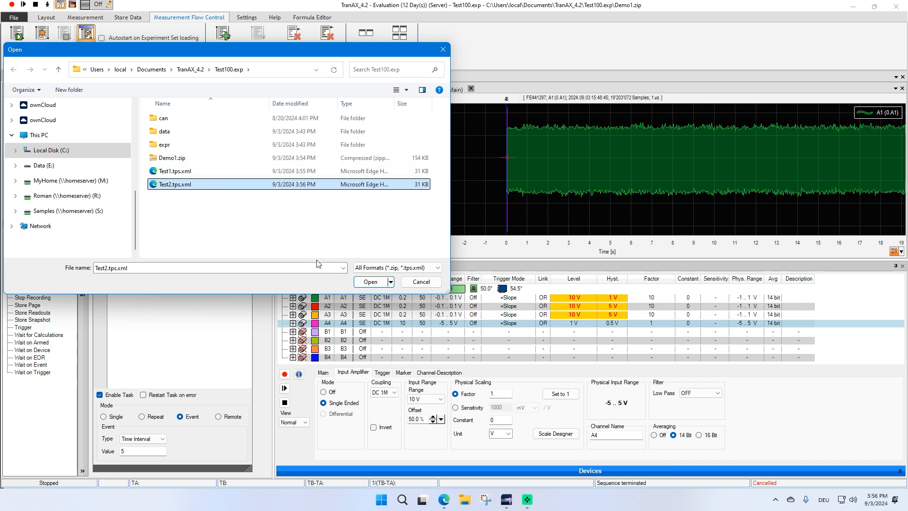
pyautogui.click(370, 281)
pyautogui.click(206, 225)
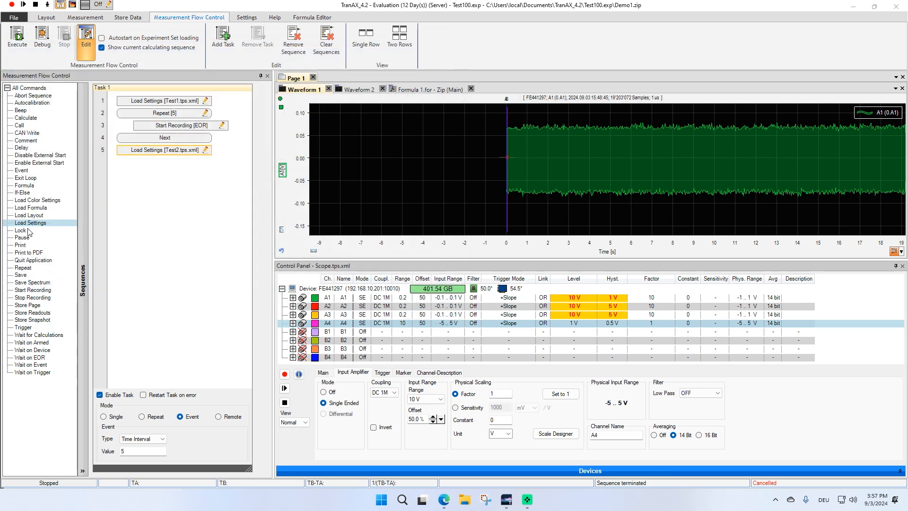
# Add a Repeat loop of 5 cycles below the Load Settings command for Test2.tps.xml.
pyautogui.moveTo(24, 268); pyautogui.dragTo(105, 199)
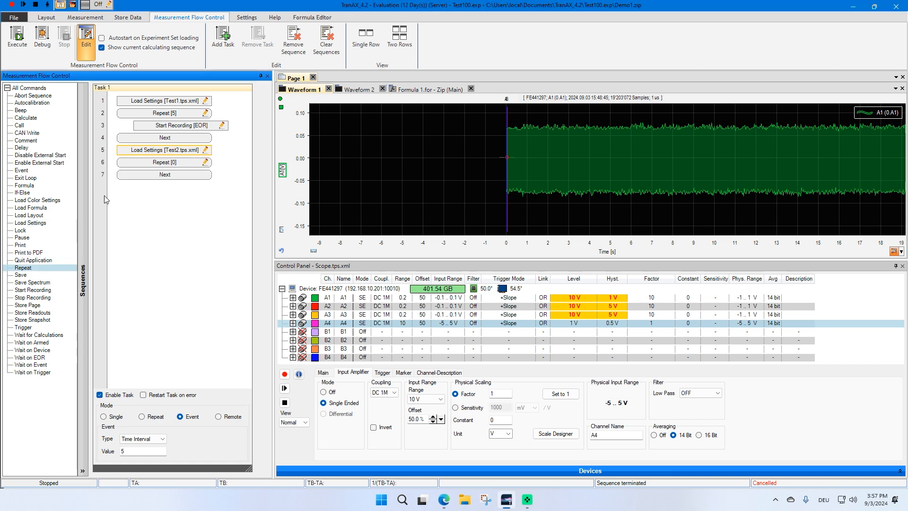
pyautogui.click(206, 162)
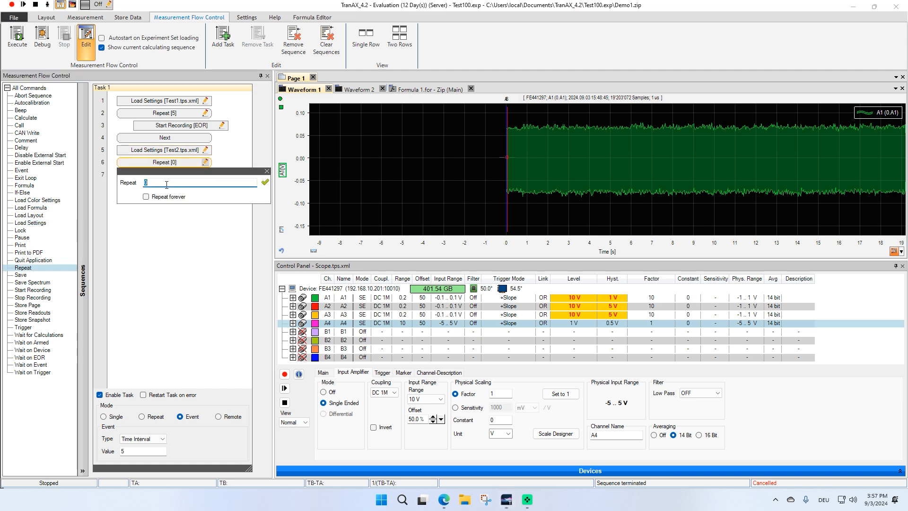
pyautogui.press('Return')
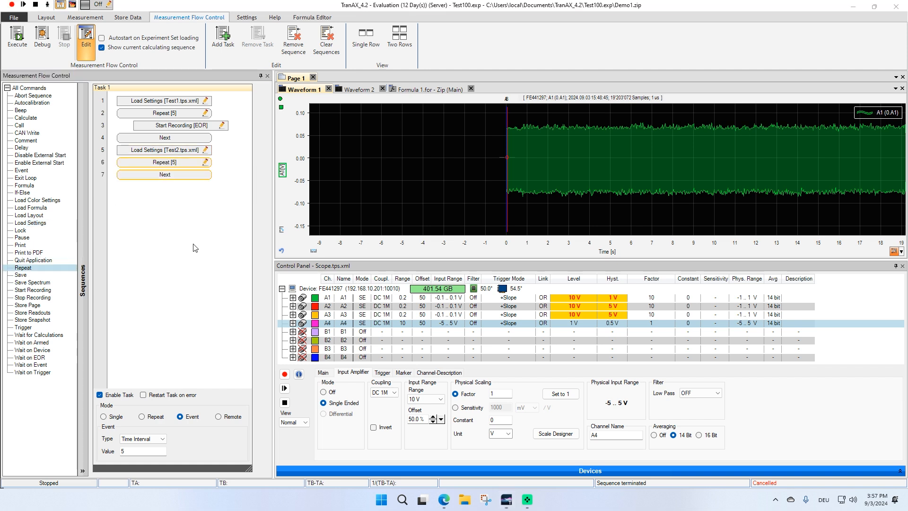
# Add a Start Recording command with Wait on EOR enabled inside the second Repeat loop.
pyautogui.doubleClick(33, 290)
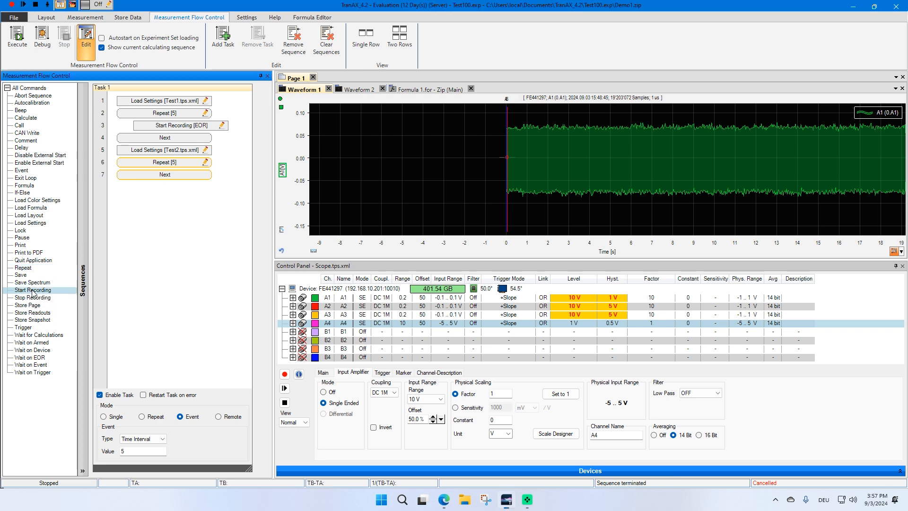
pyautogui.click(222, 175)
pyautogui.click(169, 194)
pyautogui.click(184, 290)
# Run the sequence with Task 1 in Single mode while showing the main recording settings of the hardware.
pyautogui.click(322, 372)
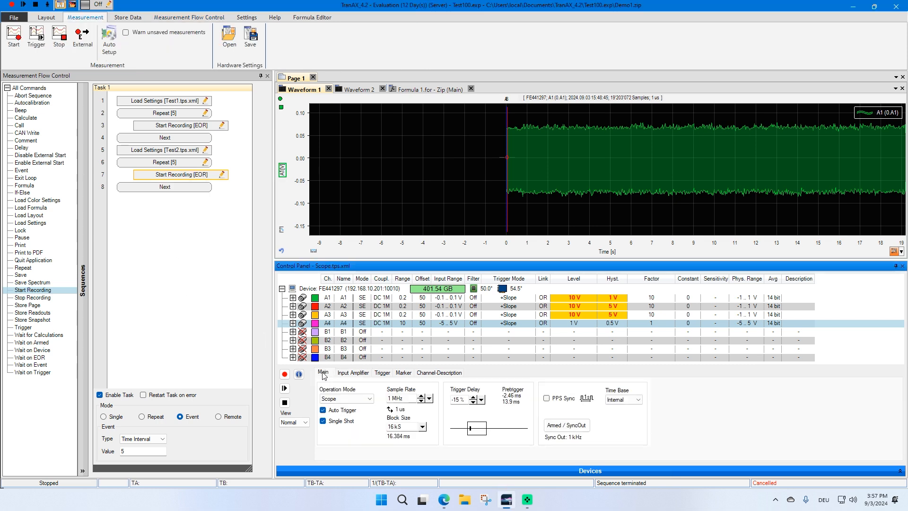
pyautogui.click(175, 272)
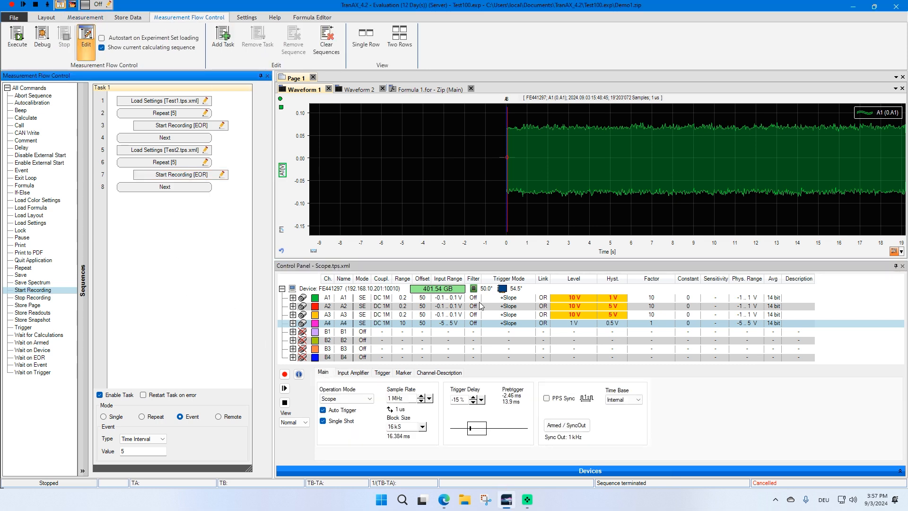
pyautogui.click(17, 38)
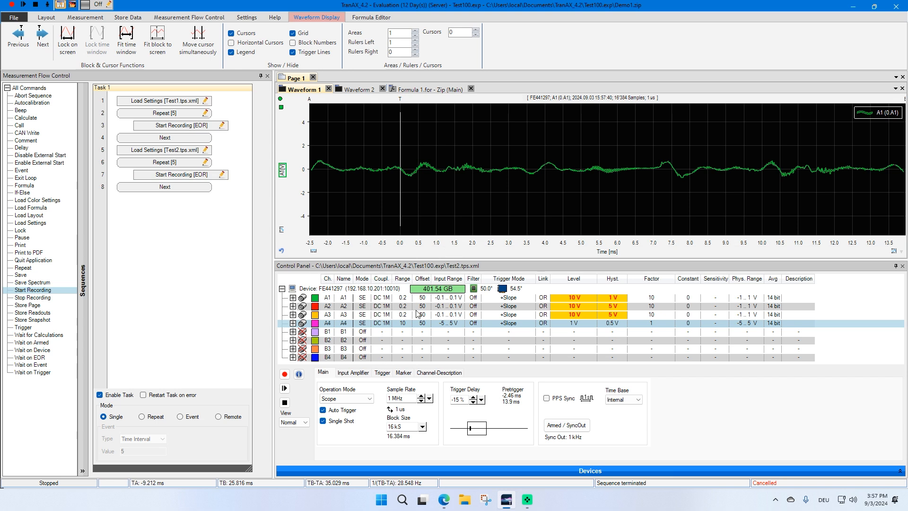
pyautogui.click(194, 234)
pyautogui.click(52, 38)
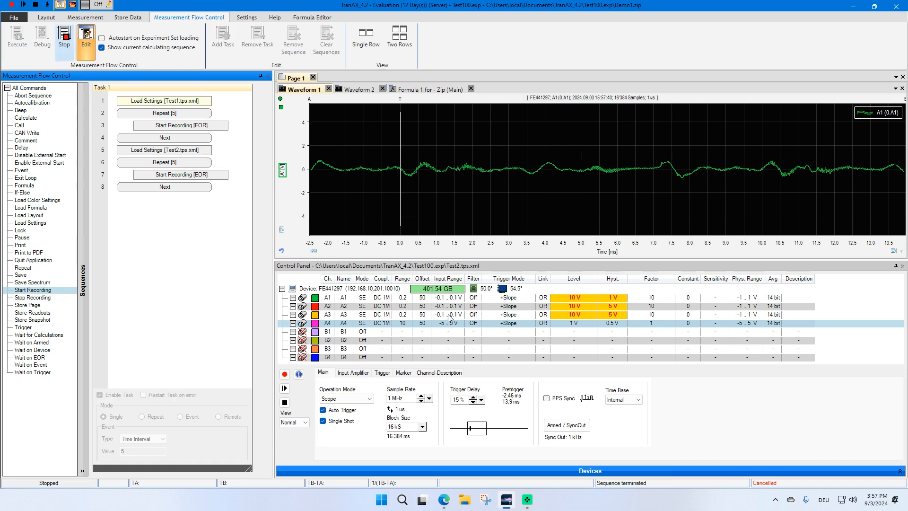